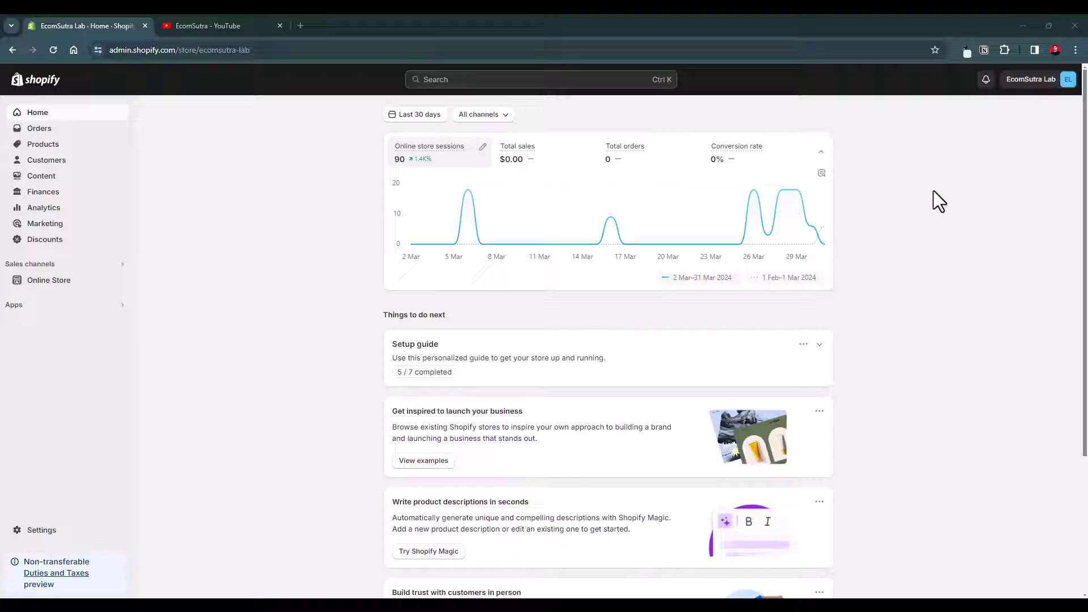
Glance over the EcomSutra YouTube channel, then go back to the Shopify admin dashboard tab
click(235, 26)
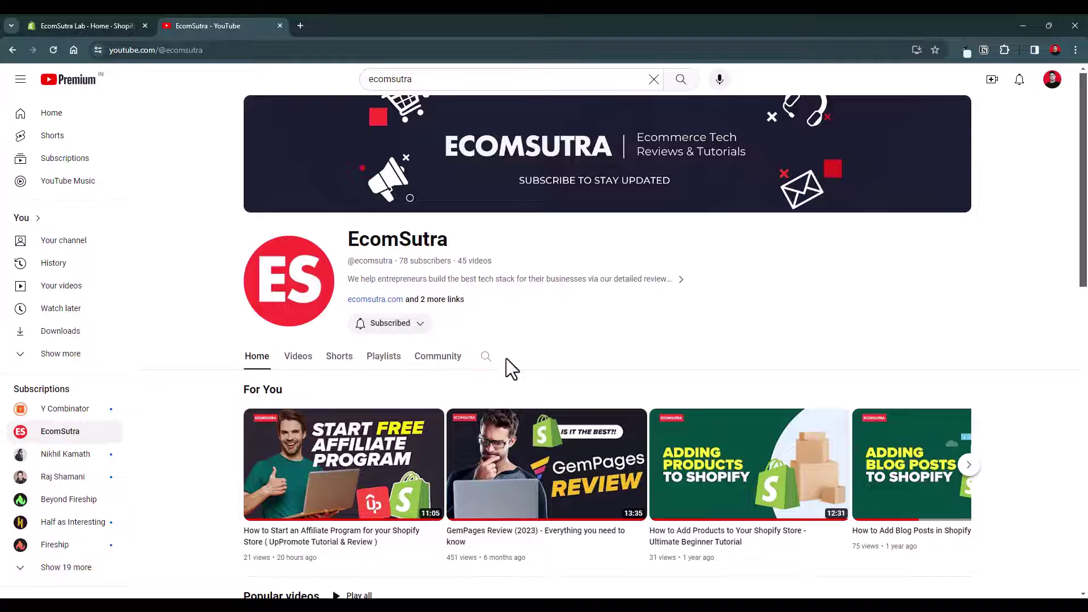
scroll(506, 358, down, 1)
scroll(506, 357, up, 1)
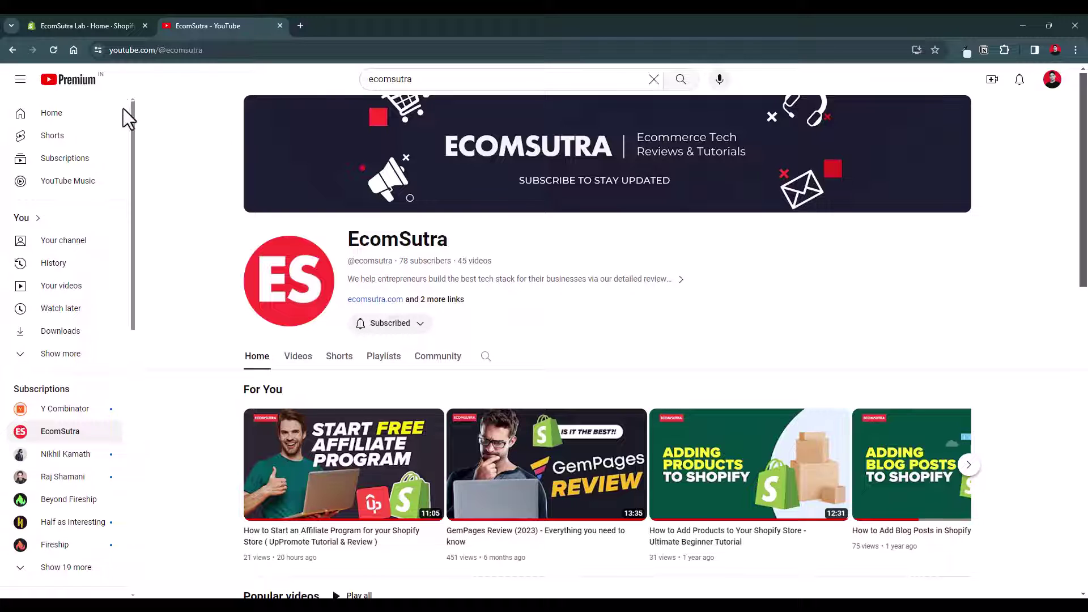
click(96, 24)
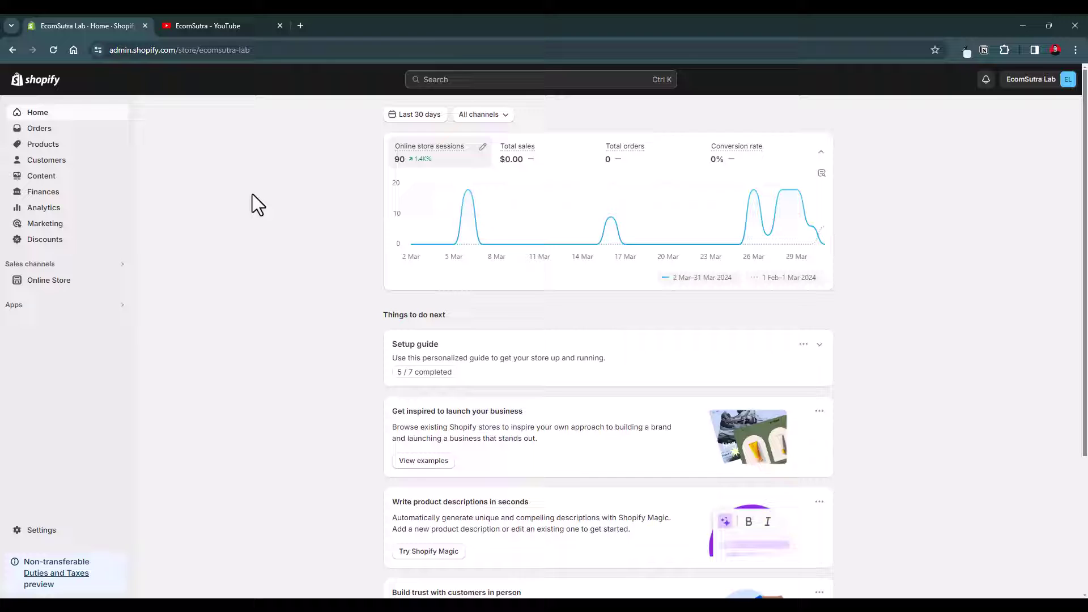
Go to Products > Collections to see the existing Under $100 collection
click(64, 149)
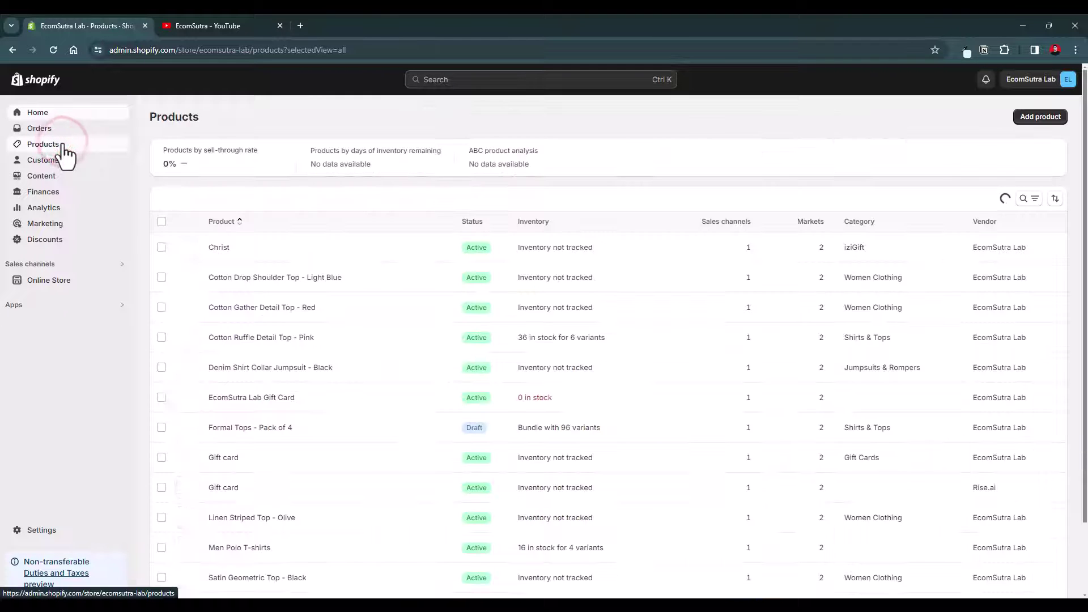
click(70, 161)
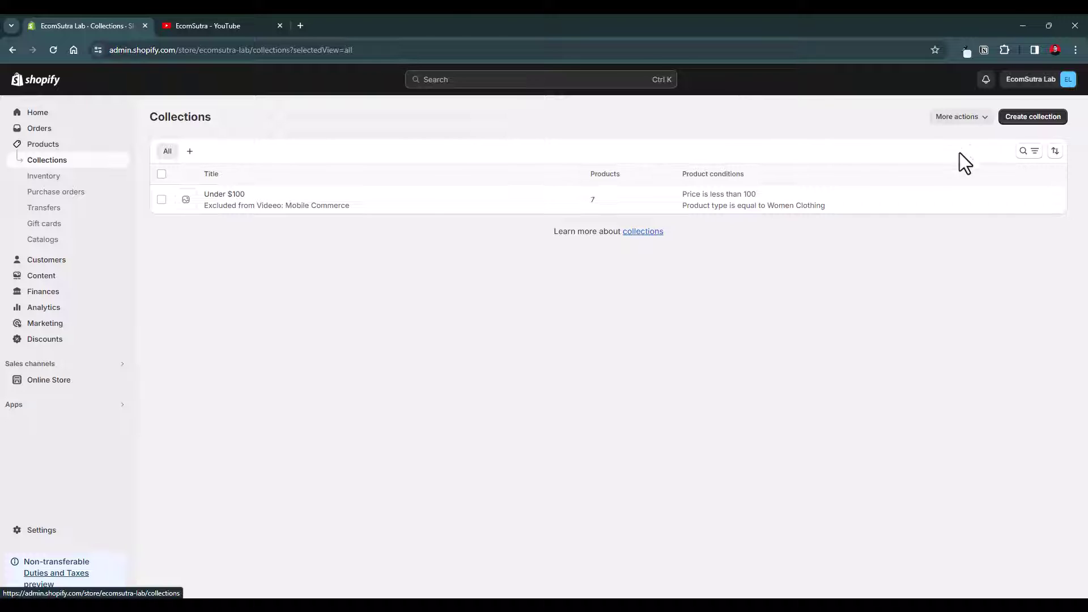
Create a collection titled 'Featured products', set its type to Manual after trying Automated, and save
click(1041, 118)
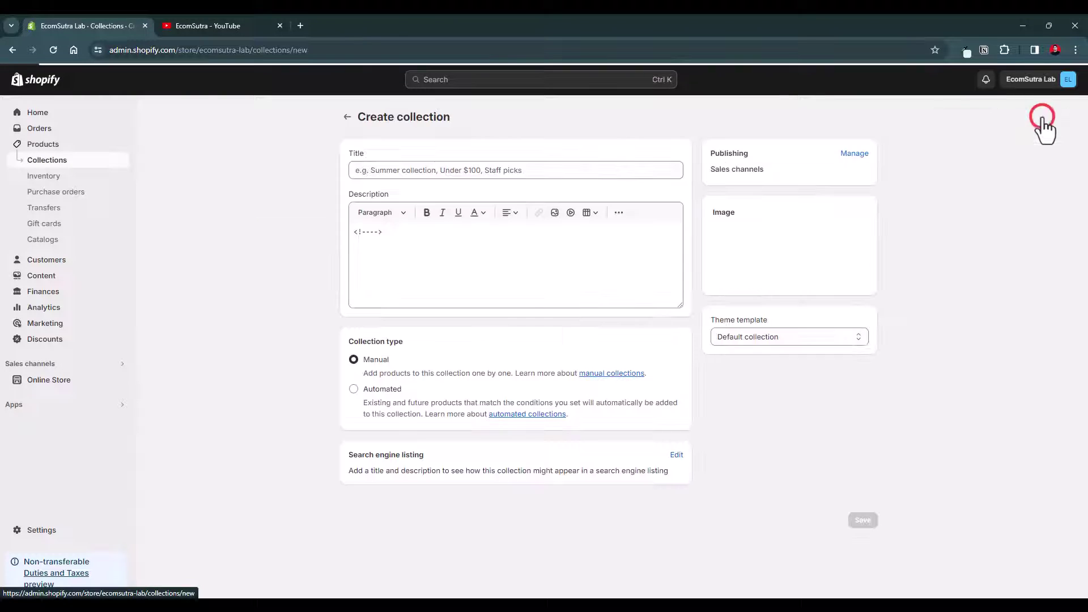
click(412, 170)
text(Fea)
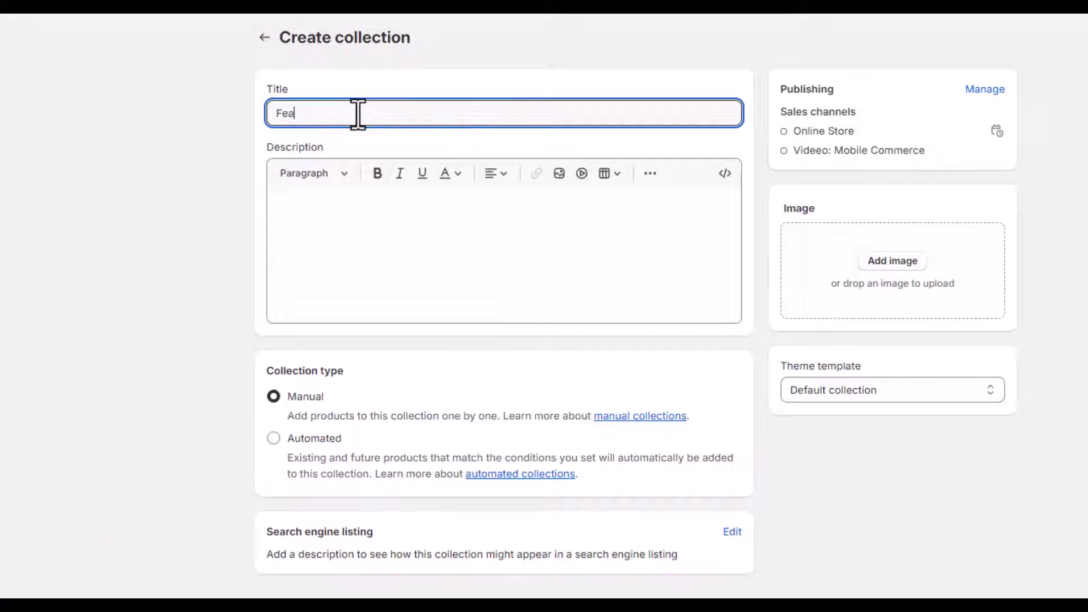
text(tured products)
click(358, 222)
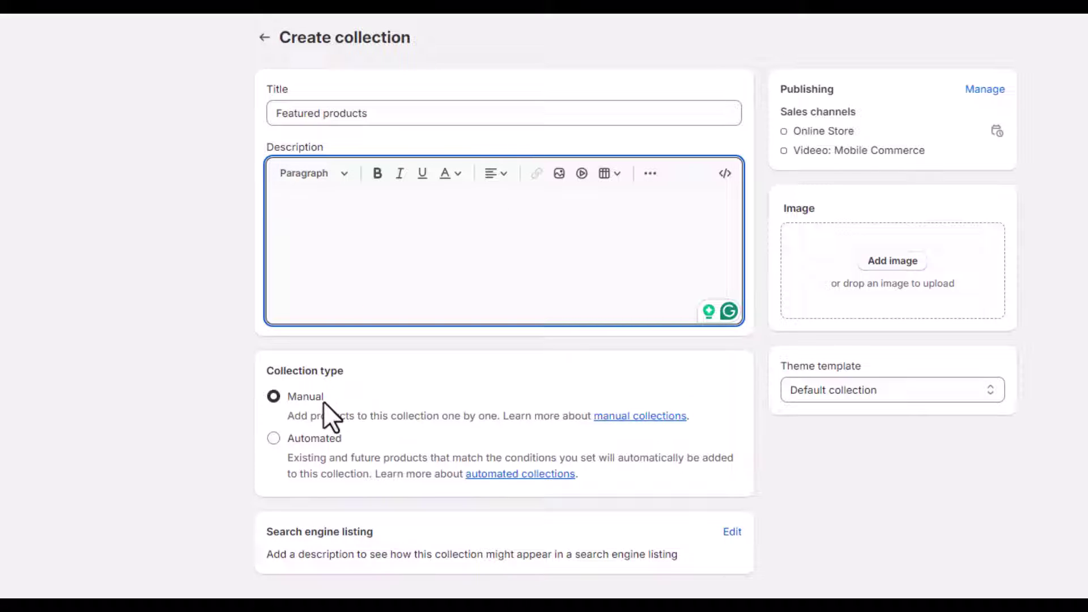
click(332, 437)
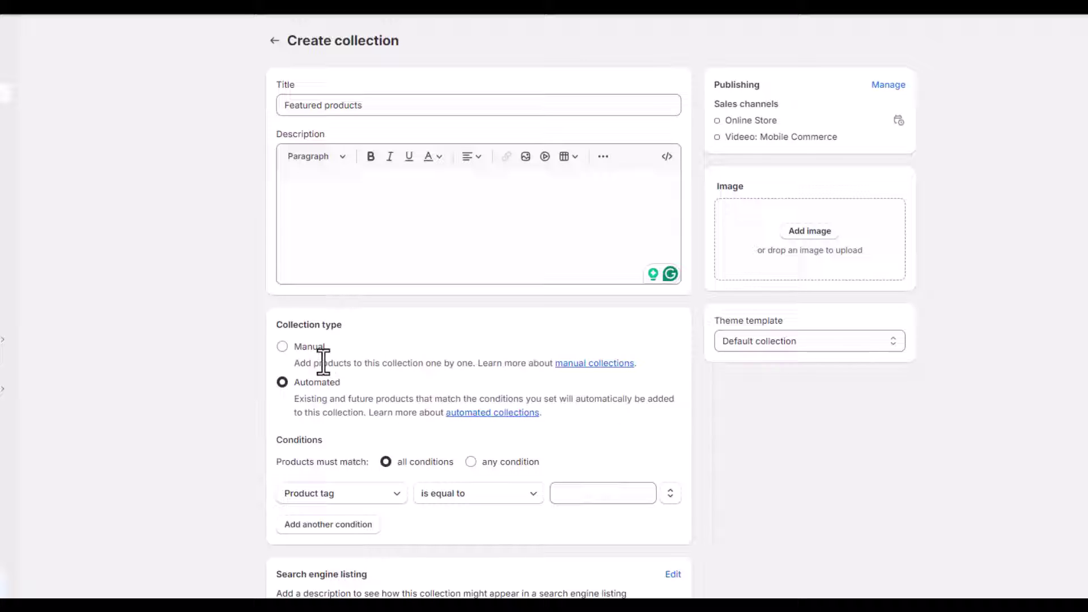
click(309, 348)
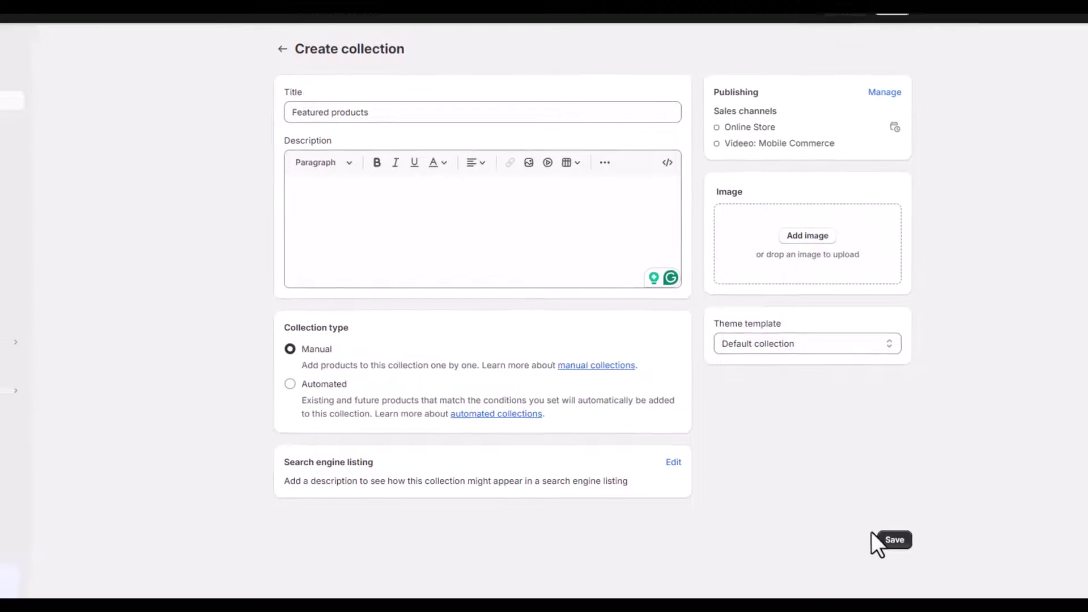
click(898, 541)
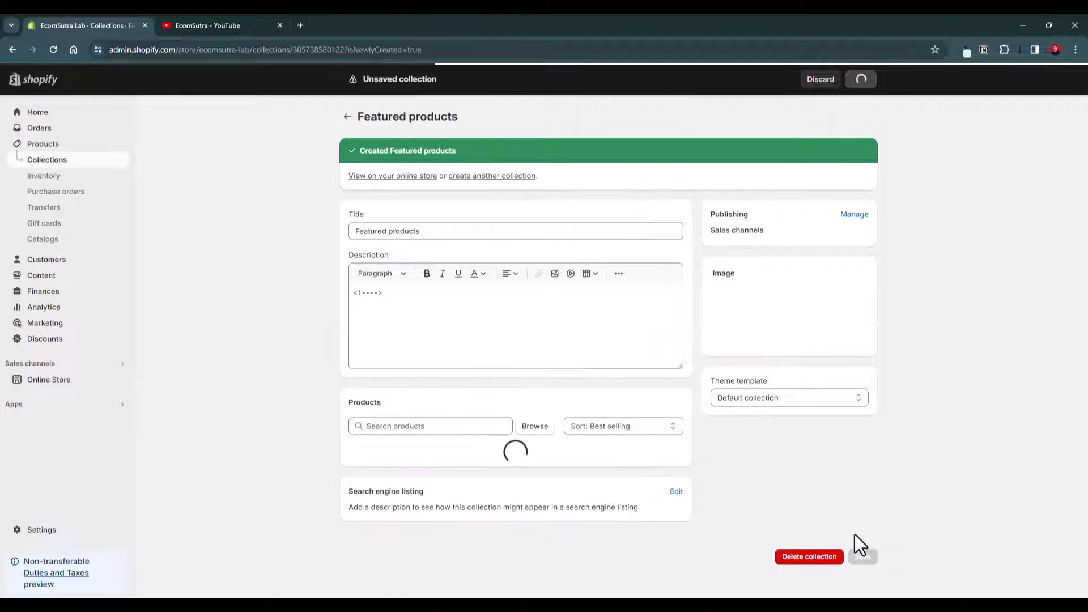
Add the Light Blue, Red and Pink cotton tops and the Black denim jumpsuit to the collection
click(539, 437)
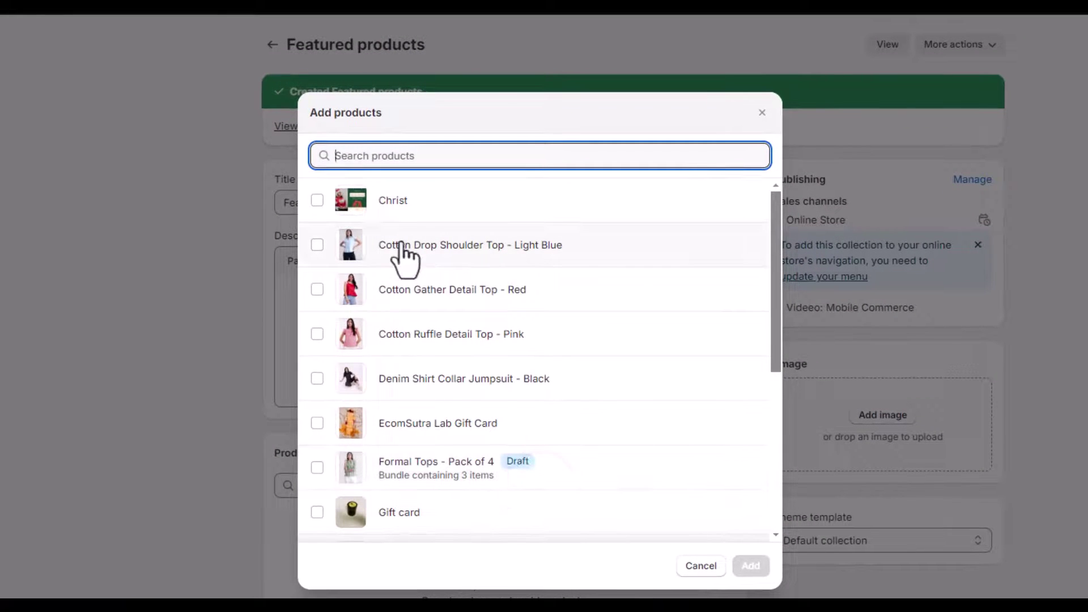
click(414, 250)
click(424, 288)
click(425, 334)
click(428, 379)
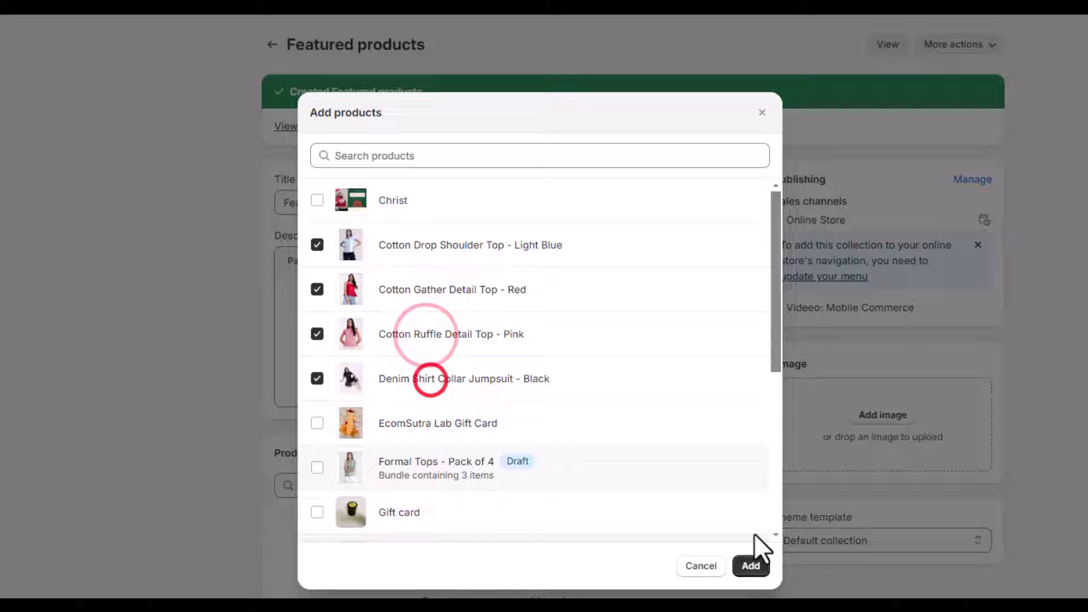
click(751, 566)
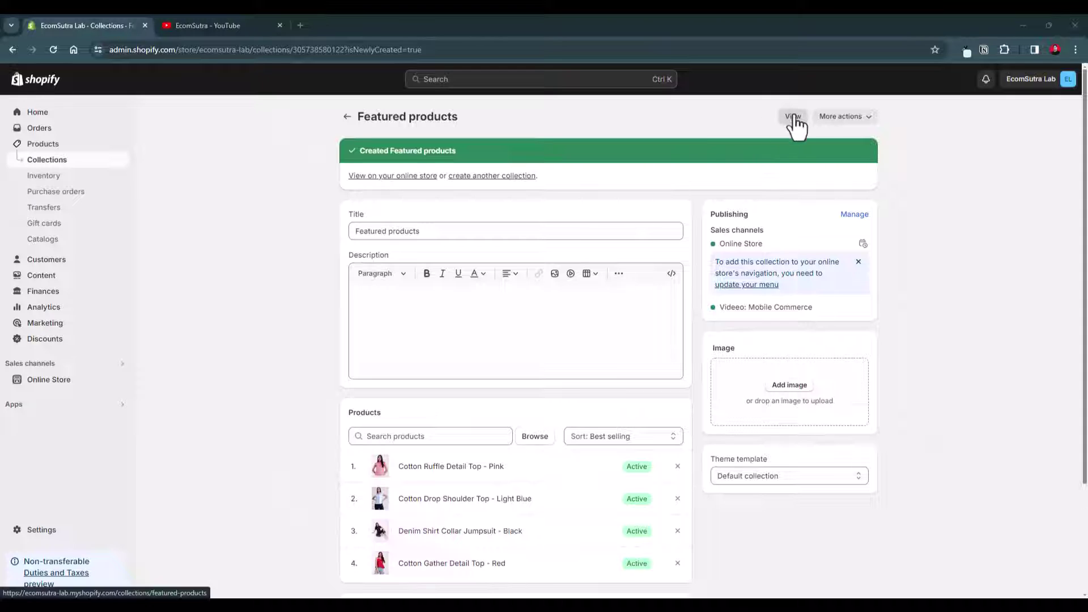
Preview the Featured products collection on the storefront, check its URL, then return to the admin
click(806, 86)
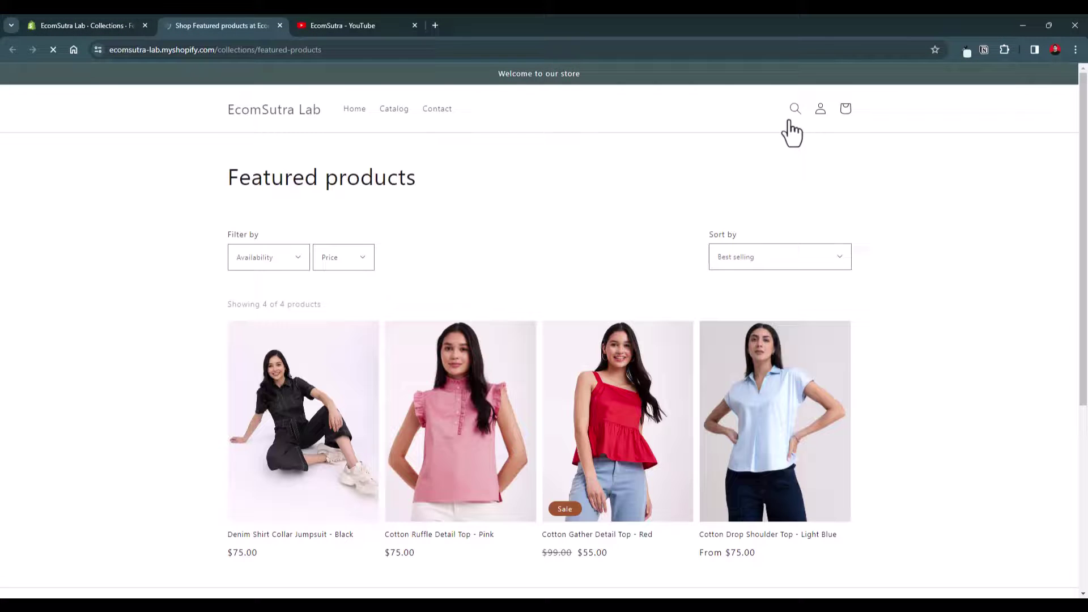
click(259, 49)
drag(284, 49, 347, 50)
click(372, 211)
scroll(397, 256, down, 5)
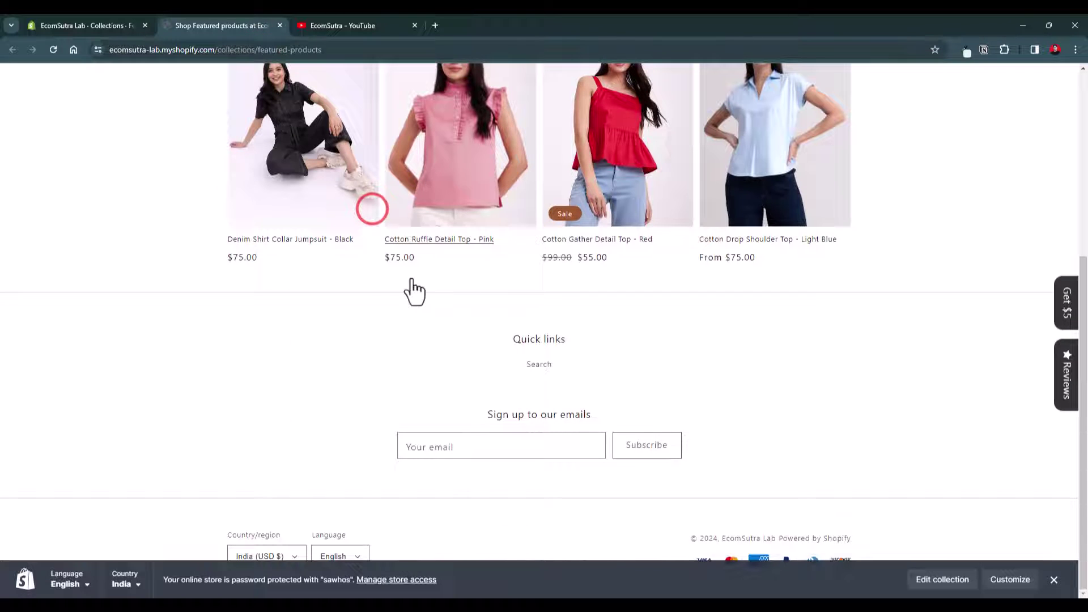
scroll(527, 260, up, 5)
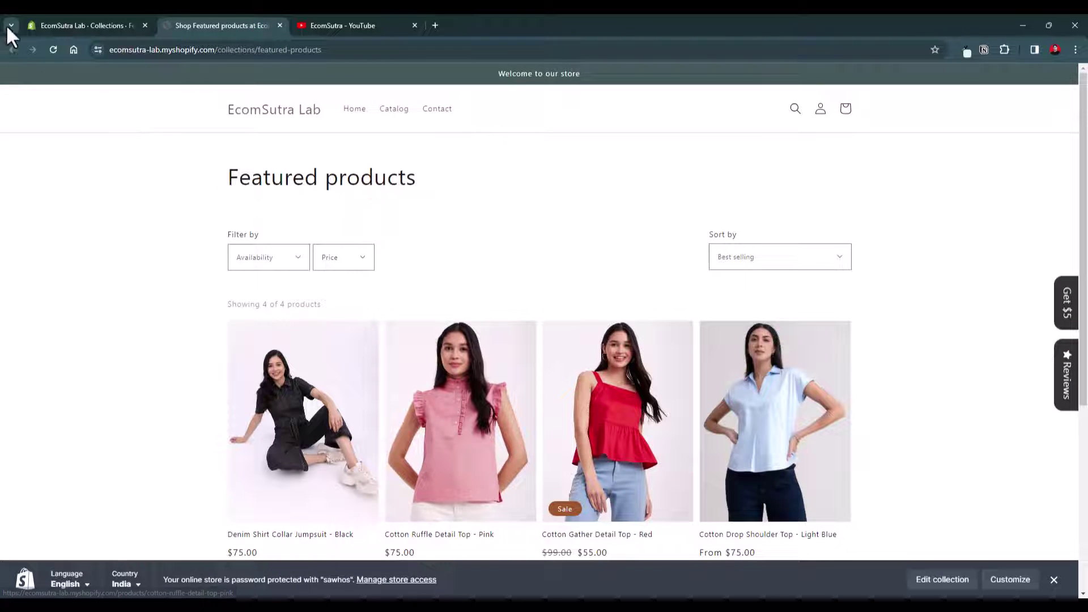
click(68, 24)
Open the Dawn theme in the editor and jump to the home page's Featured collection section
click(347, 117)
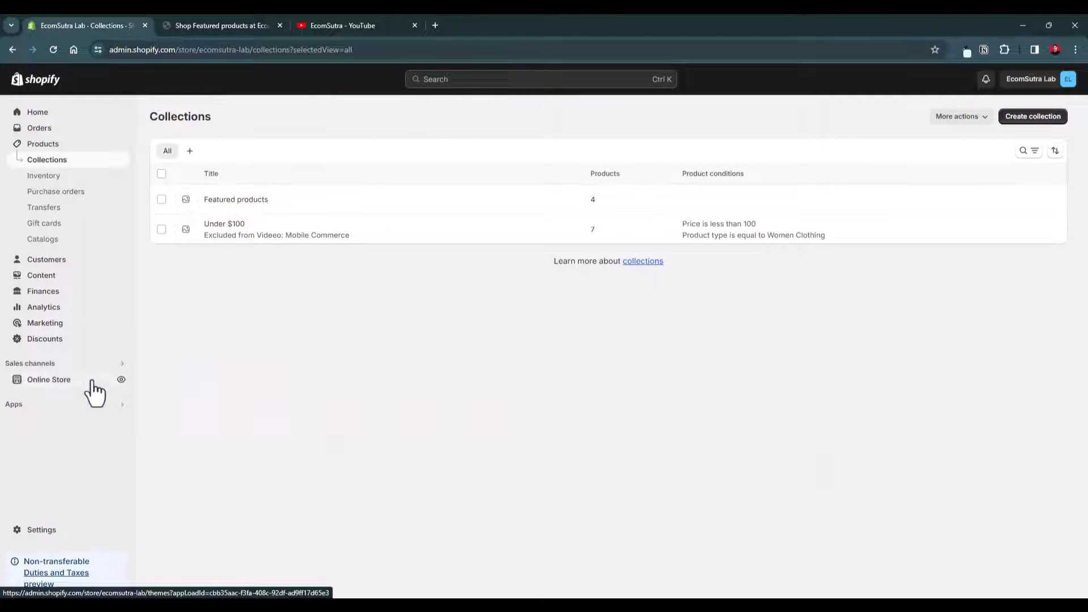
click(90, 381)
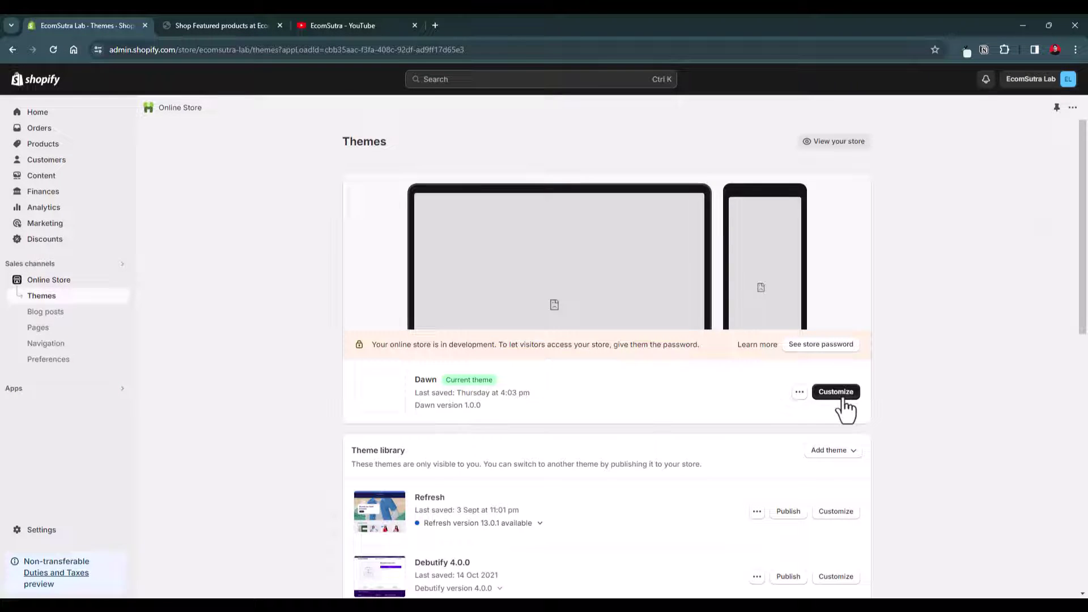
click(838, 394)
scroll(542, 316, down, 8)
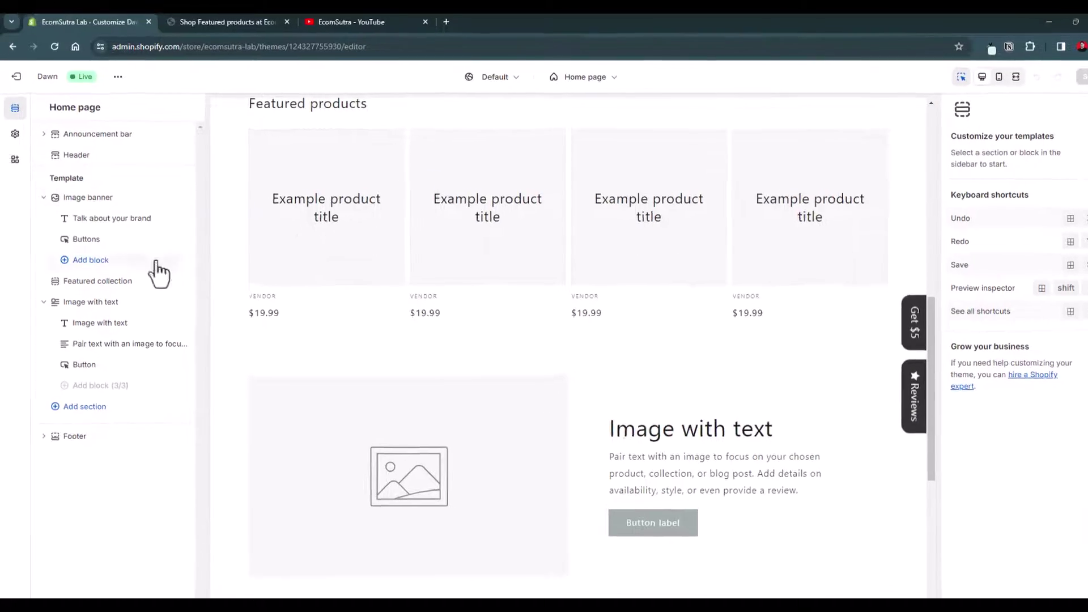
click(116, 283)
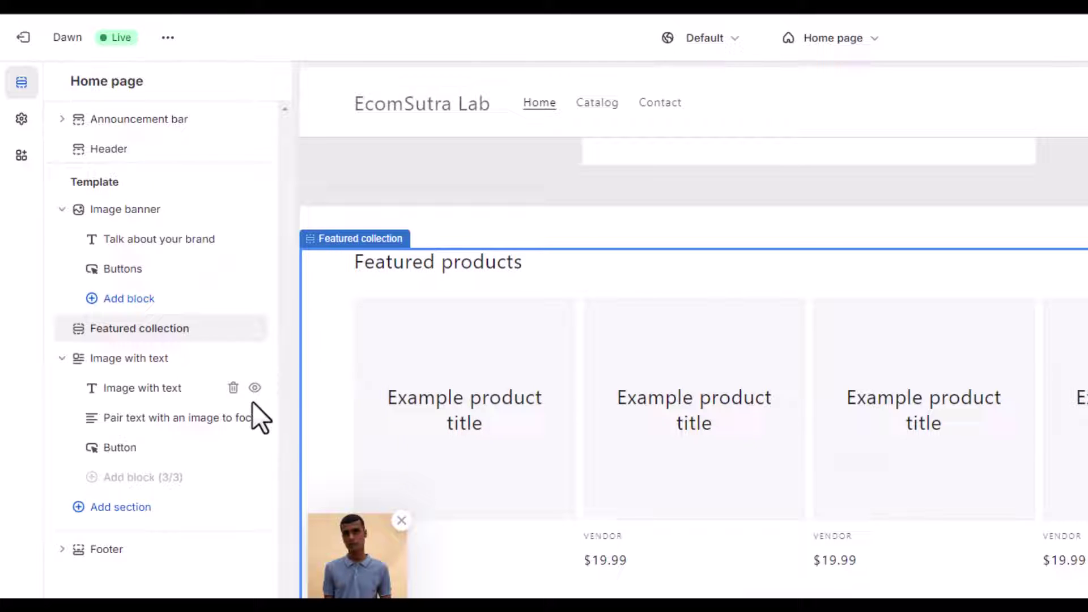
Insert another Featured collection section on the home page and assign it the 'Featured products' collection
click(145, 508)
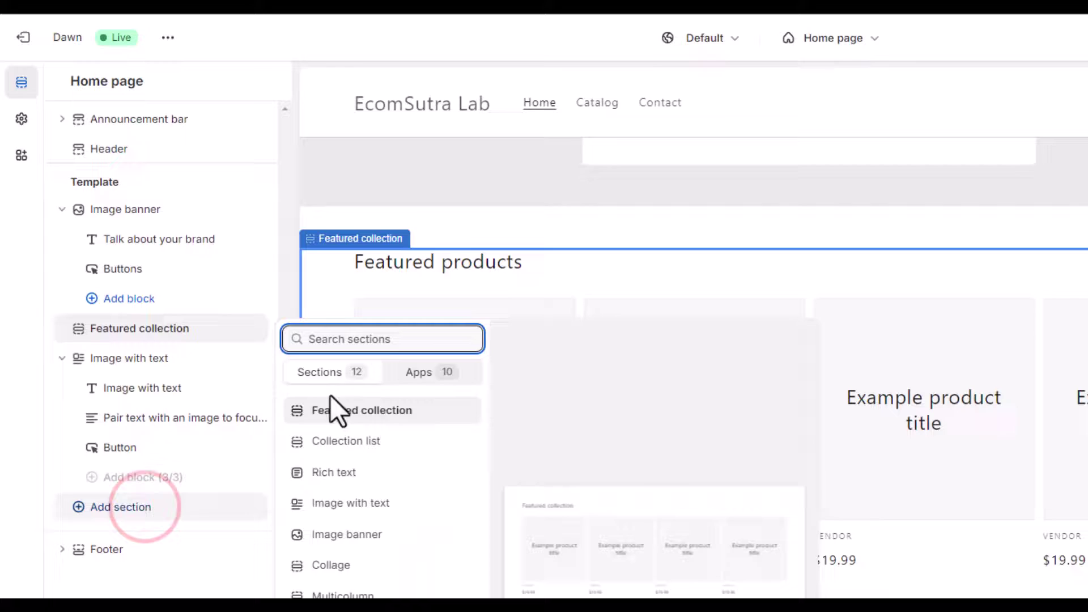
click(340, 410)
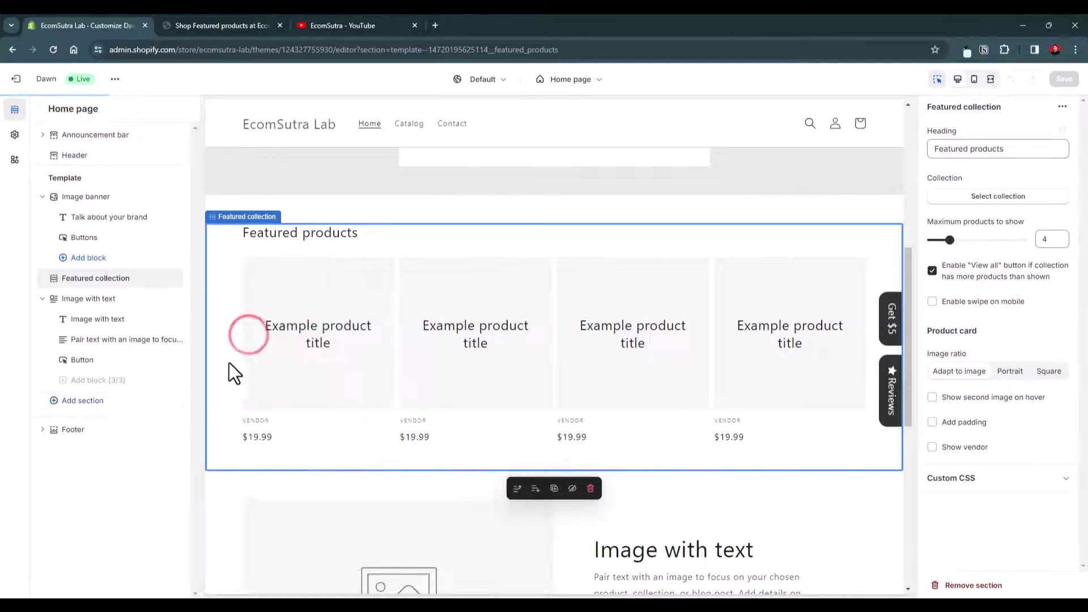
click(114, 402)
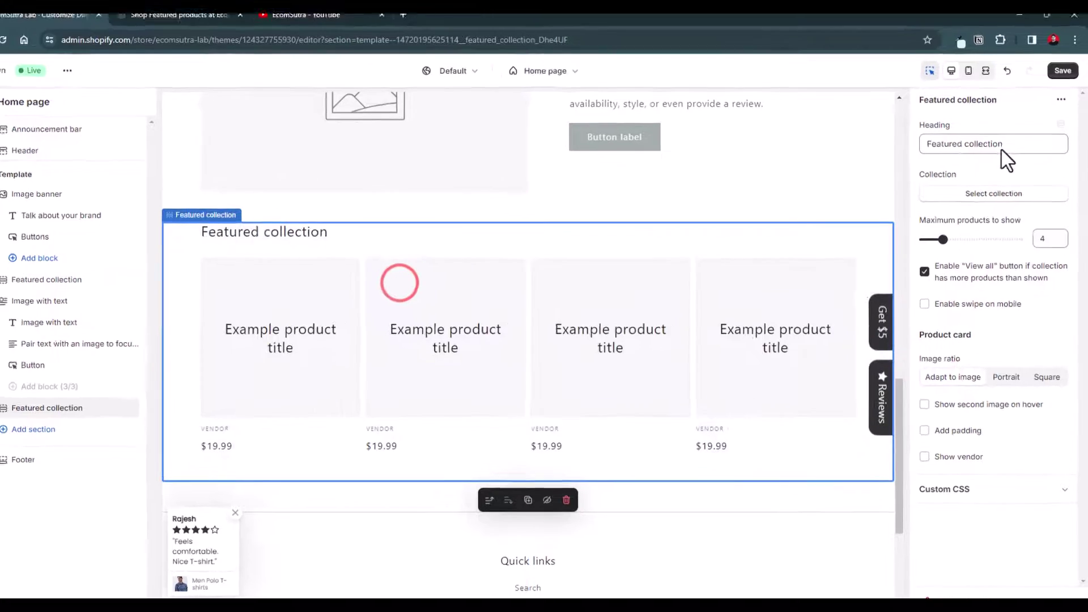
click(996, 196)
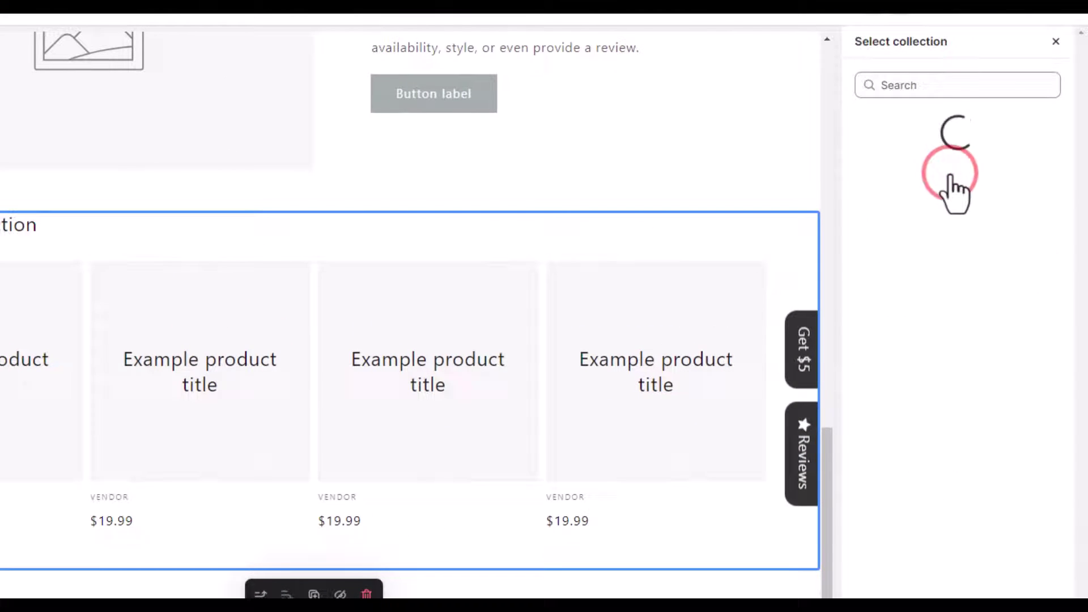
click(952, 180)
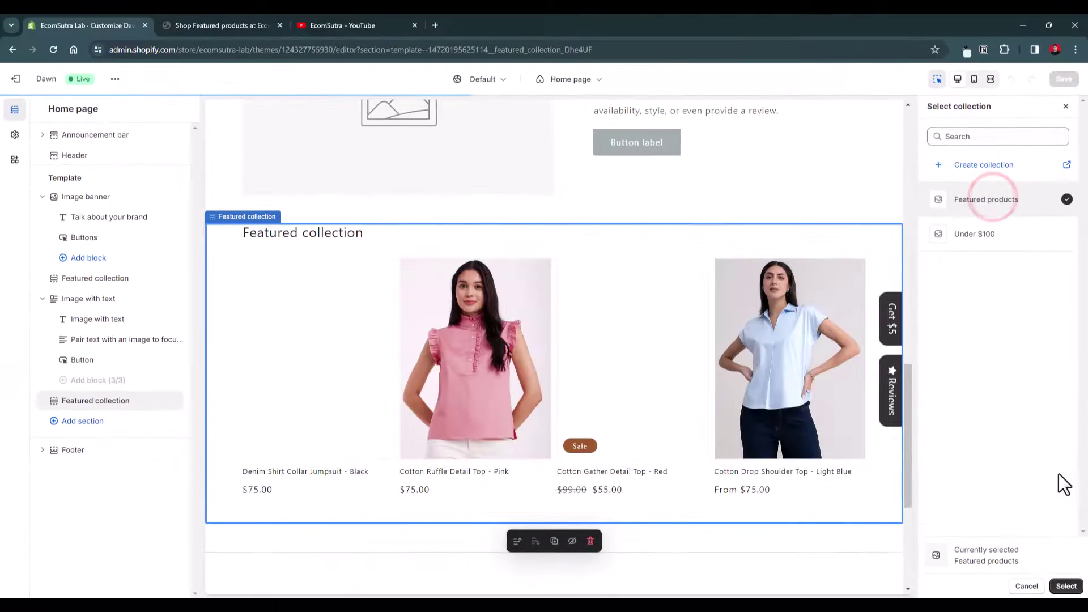
click(1066, 586)
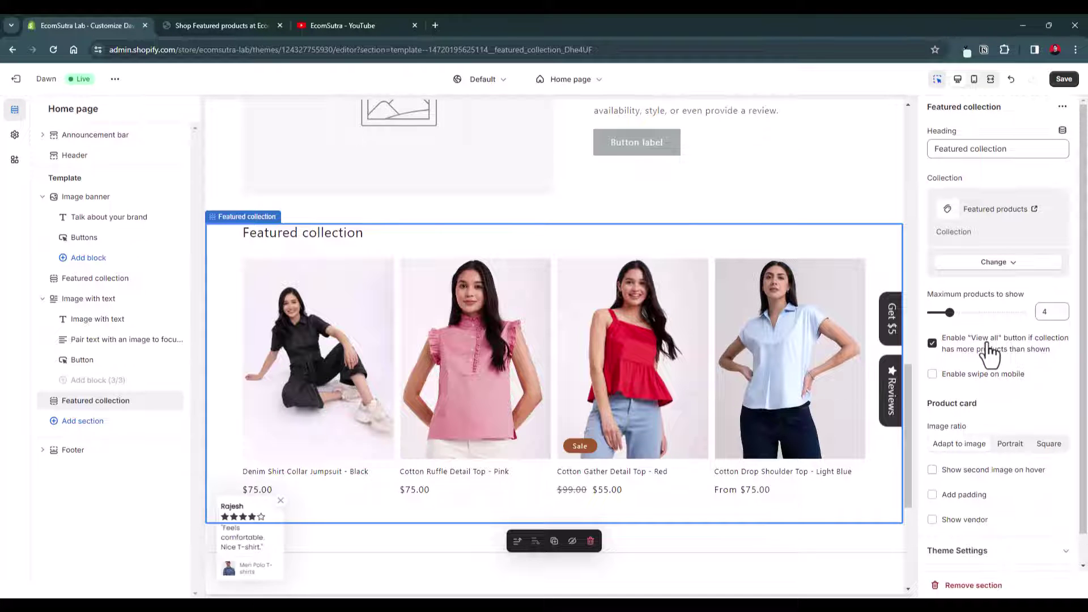
Set the section's Maximum products to show slider to 4
click(950, 312)
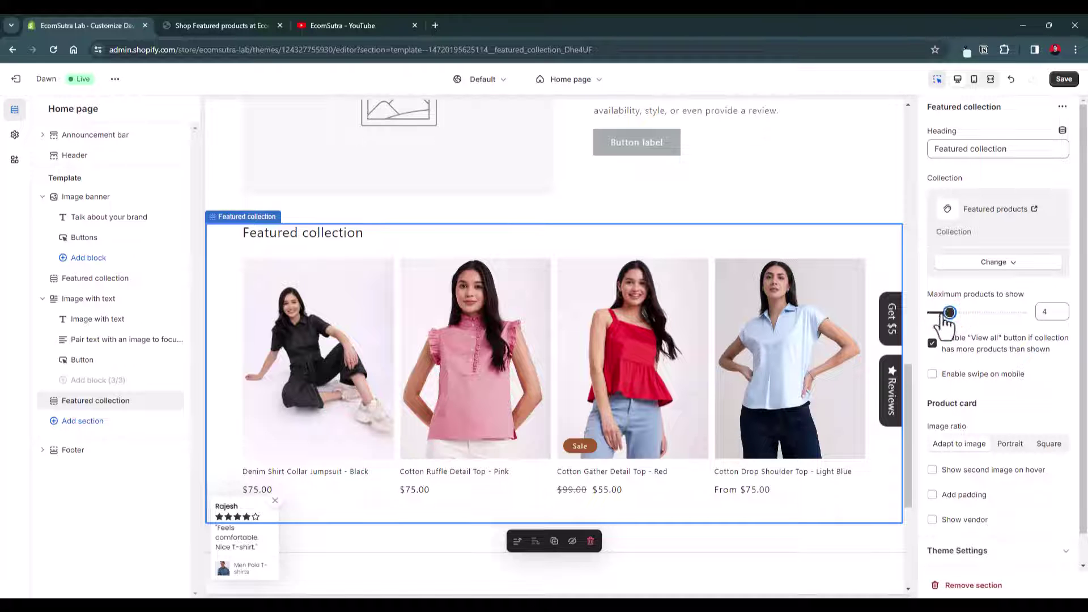
drag(946, 313, 930, 312)
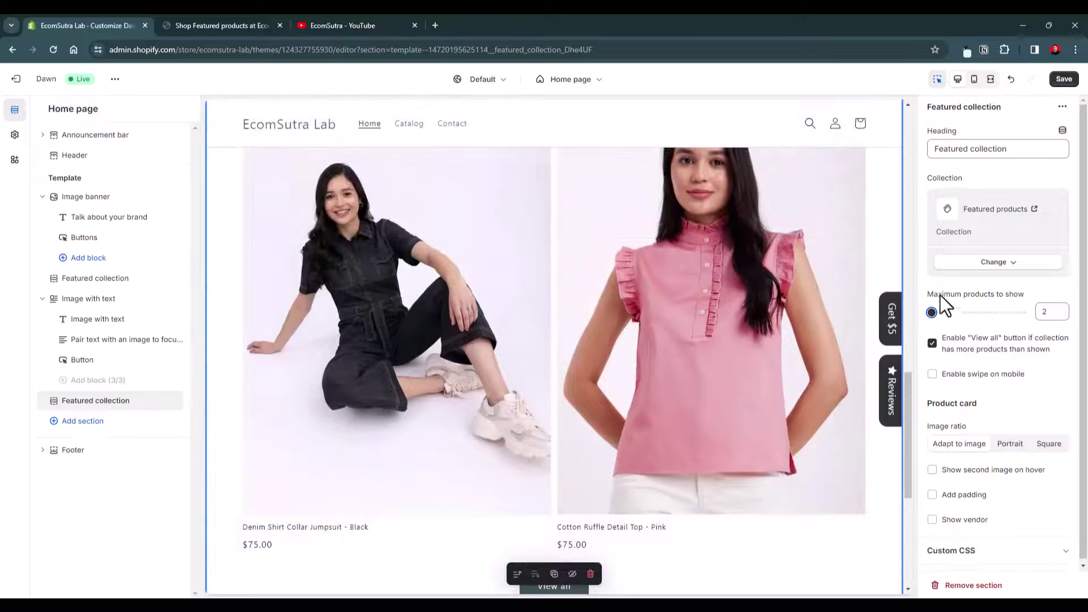
mouse_move(932, 313)
mouse_down()
mouse_move(964, 321)
mouse_move(950, 313)
mouse_up()
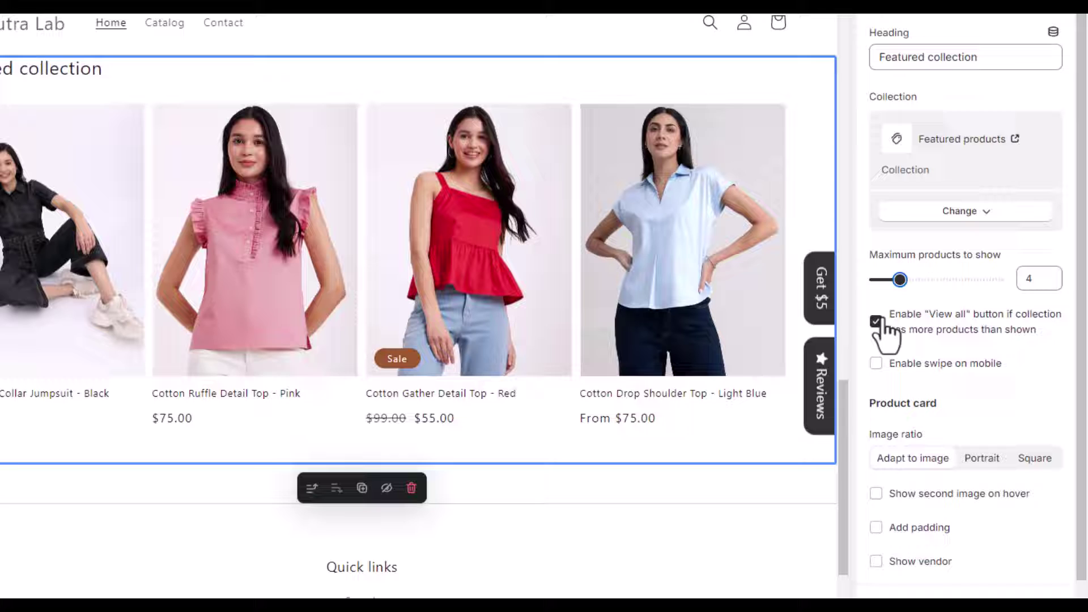
Enable swipe on mobile and set image ratio to Adapt to image after trying Portrait and Square
click(876, 364)
scroll(958, 448, down, 1)
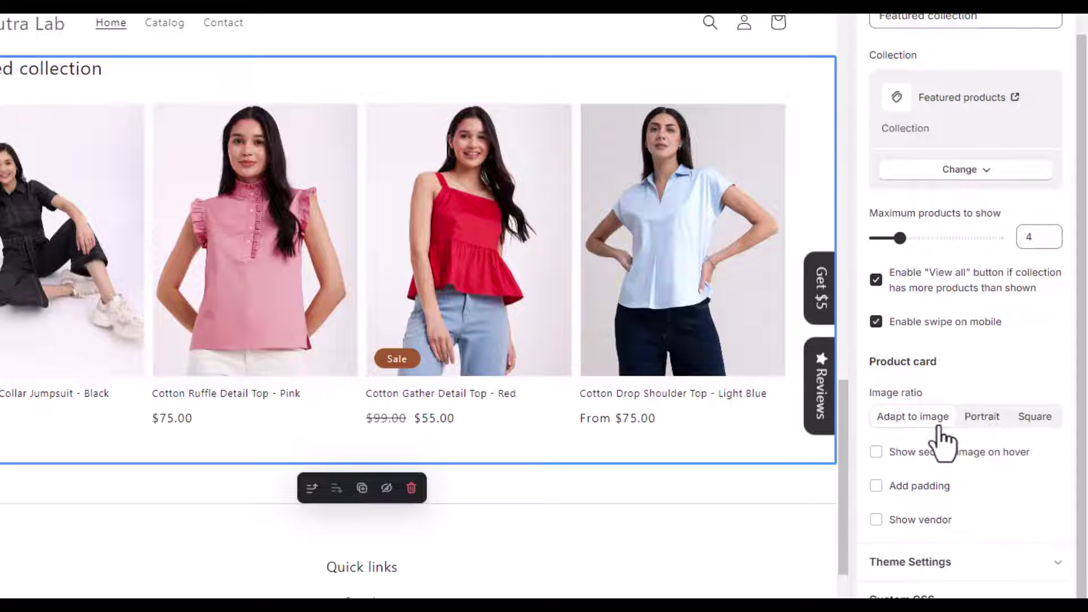
click(973, 433)
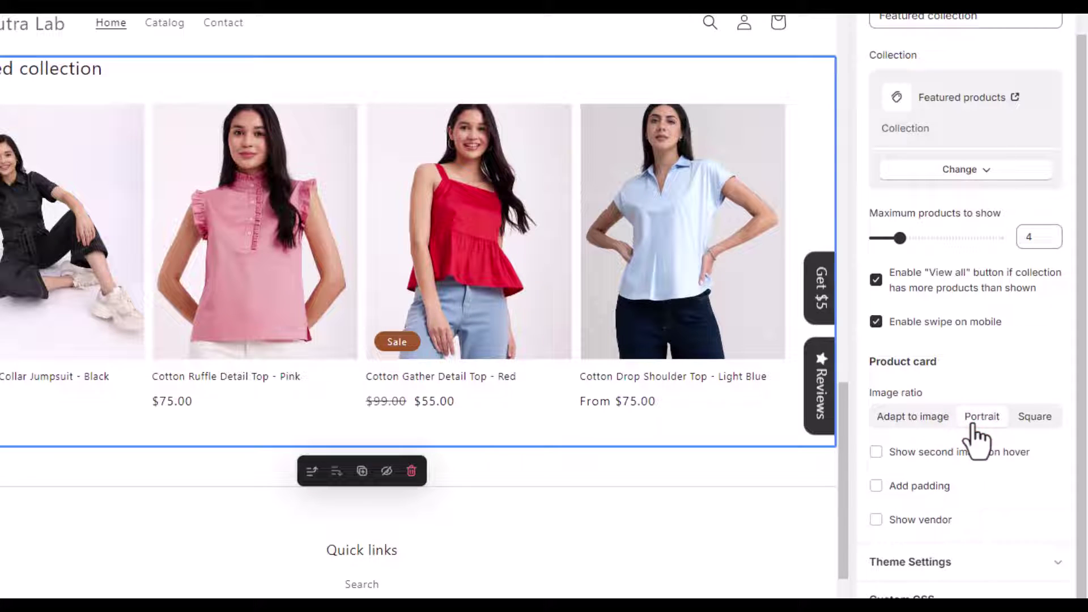
click(1039, 419)
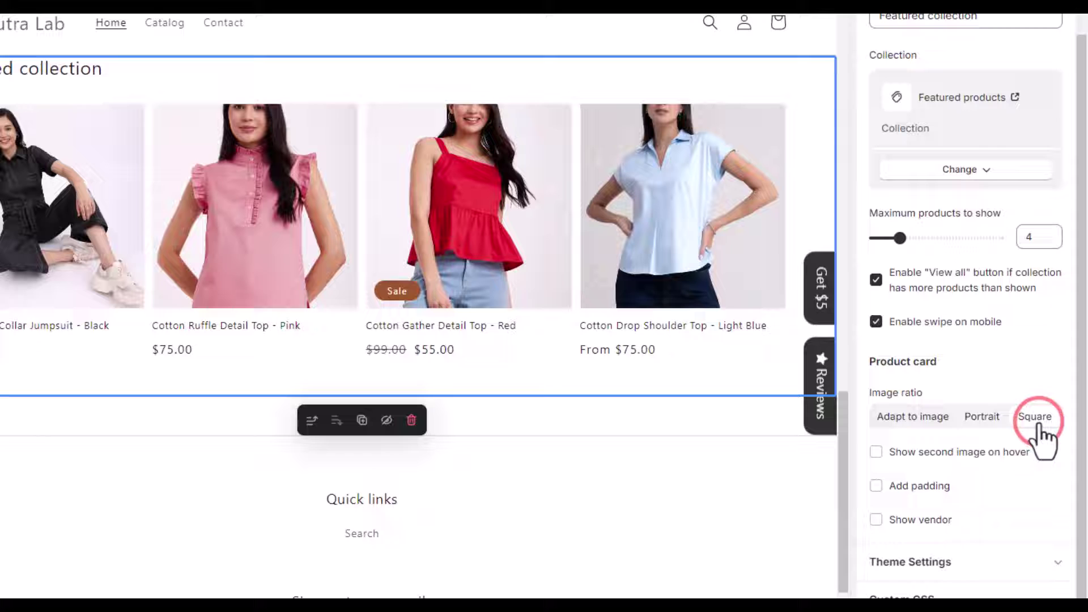
click(898, 422)
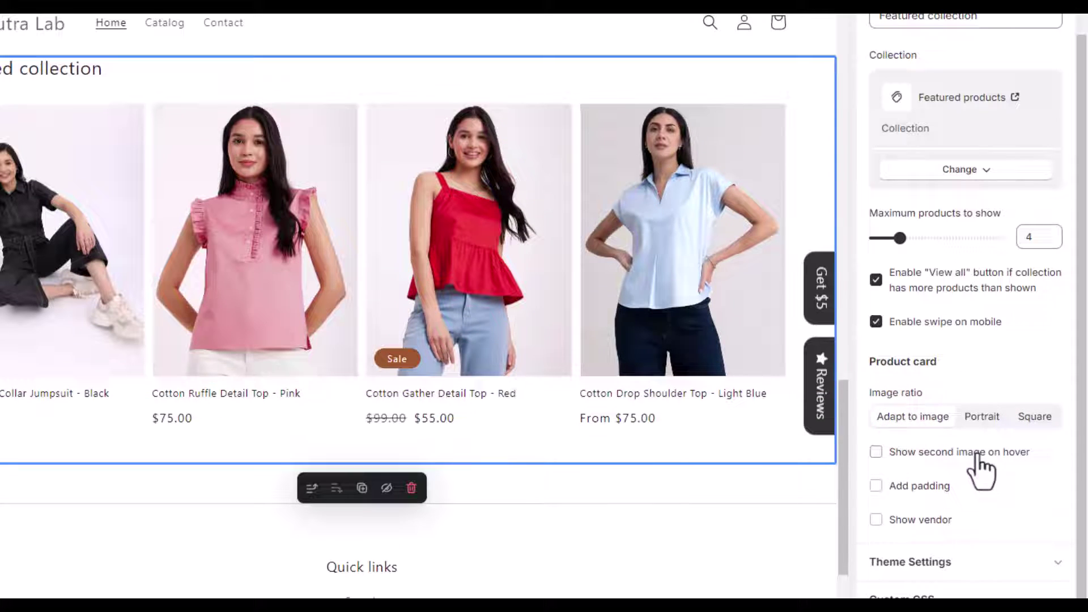
Turn on Show second image on hover and Add padding, leaving Show vendor off
click(910, 459)
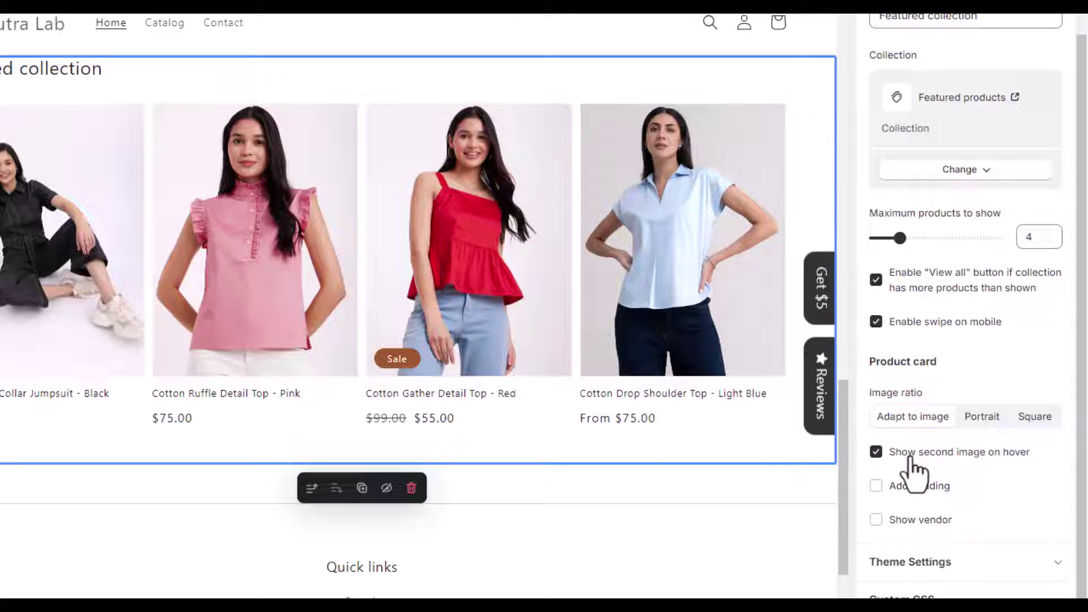
mouse_move(620, 224)
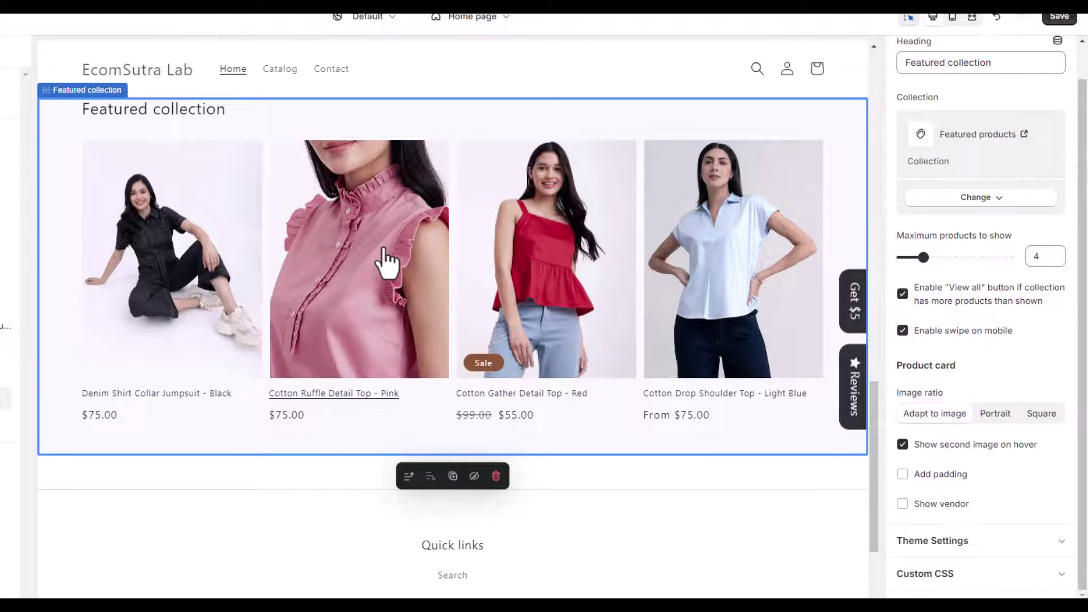
click(954, 479)
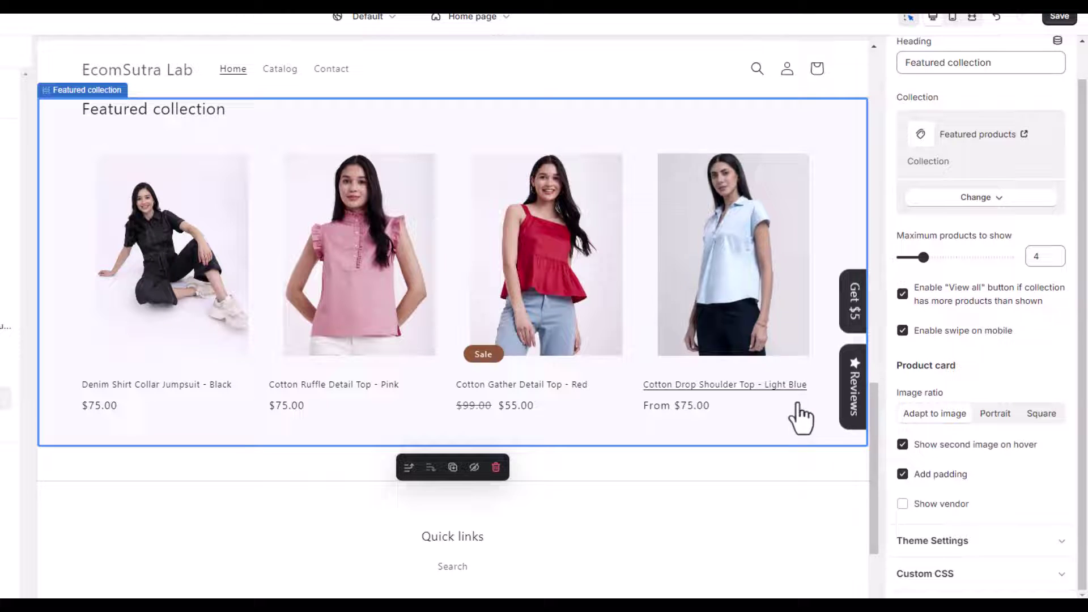
click(936, 506)
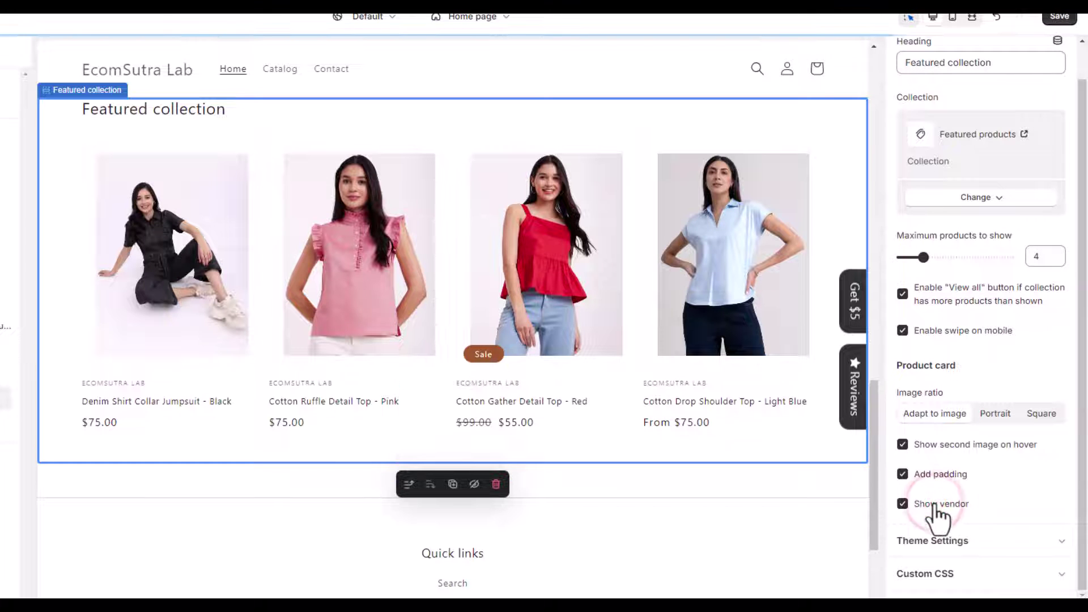
click(903, 504)
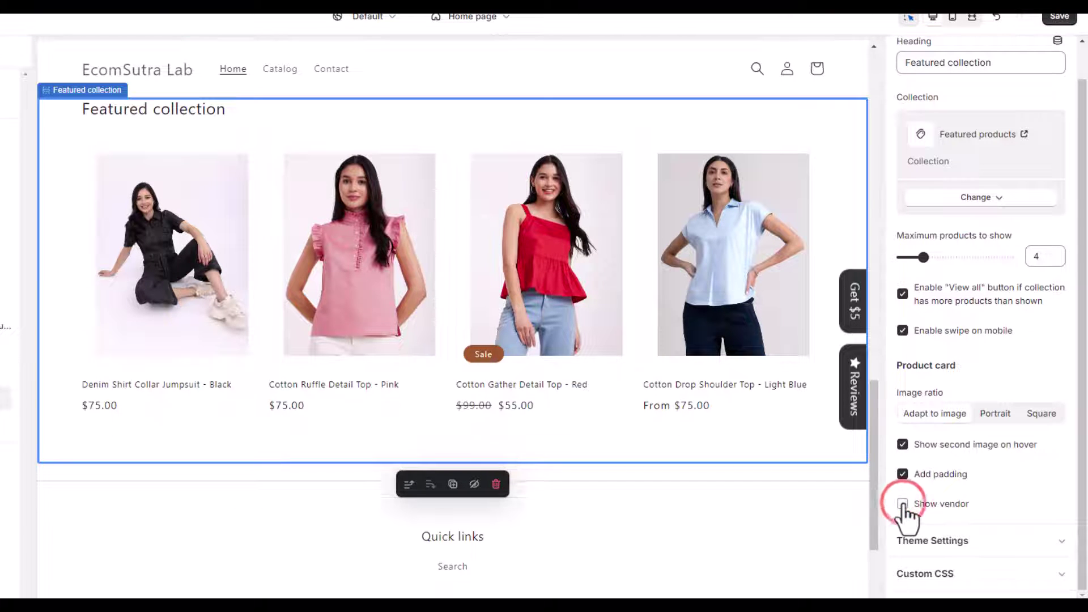
Set the sale badge color scheme to Accent 1 after trying Accent 2 and Background 2, then expand Custom CSS
click(1021, 535)
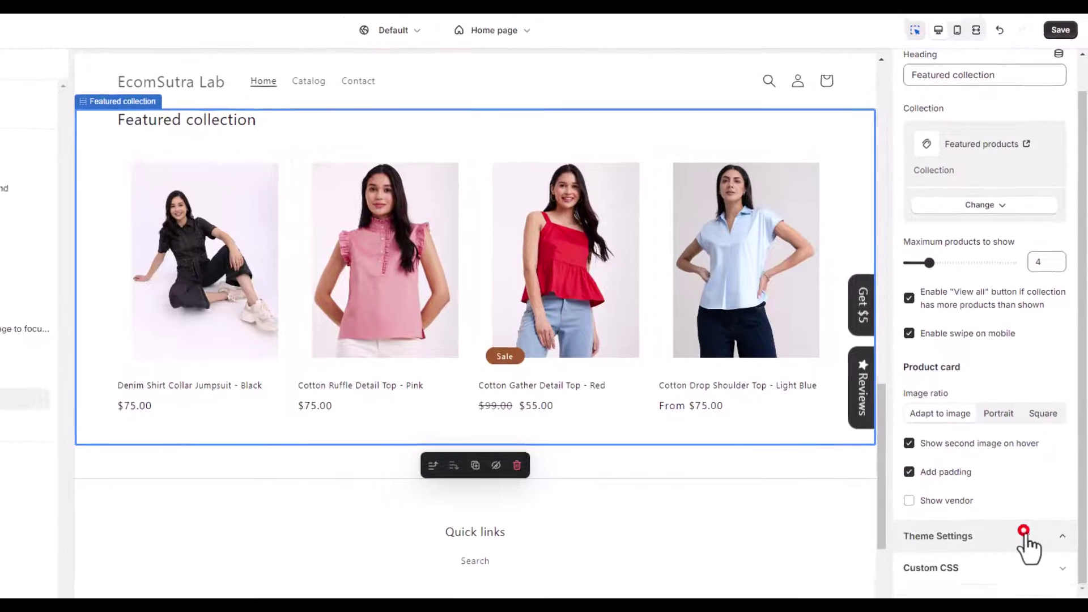
scroll(1026, 538, down, 1)
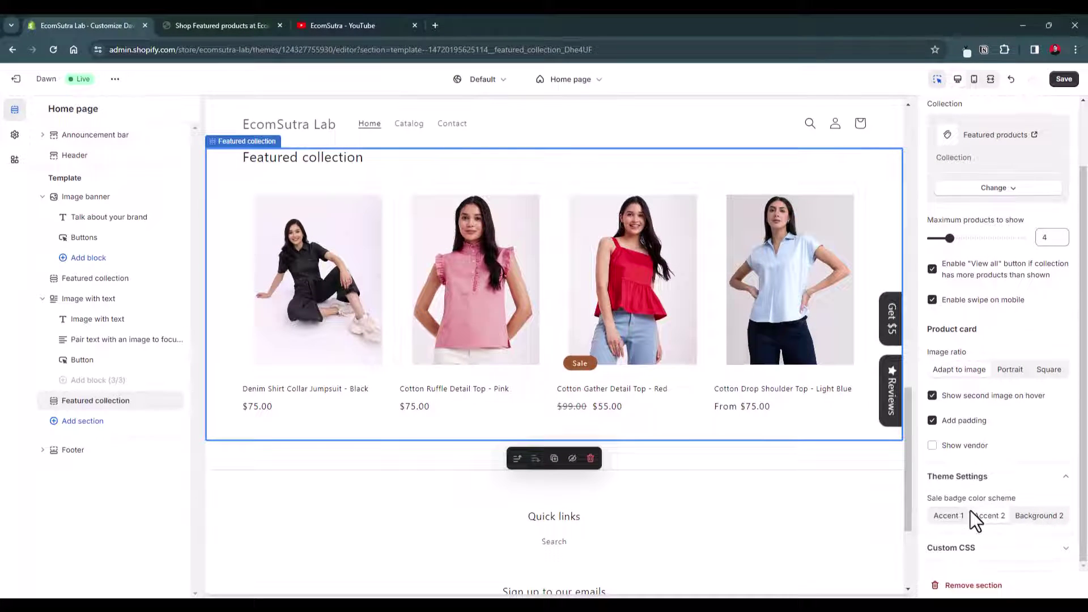
click(954, 513)
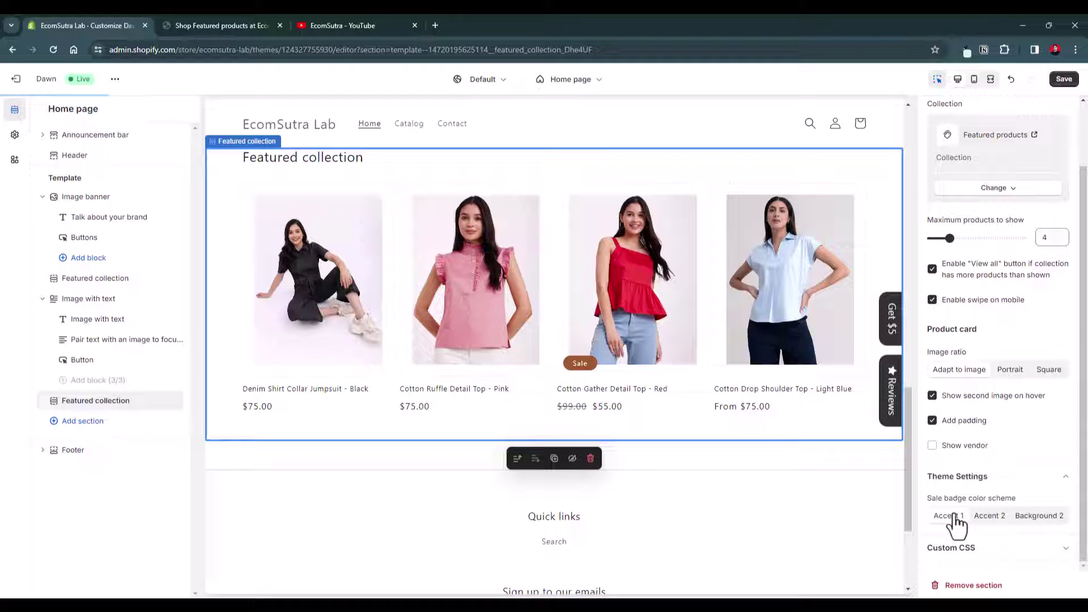
click(997, 517)
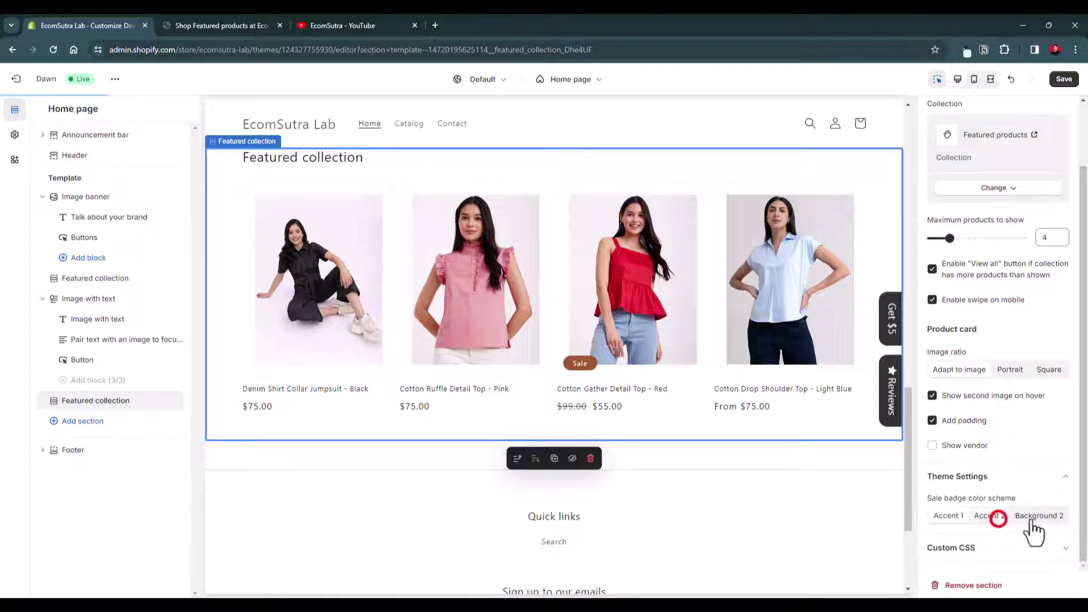
click(1037, 517)
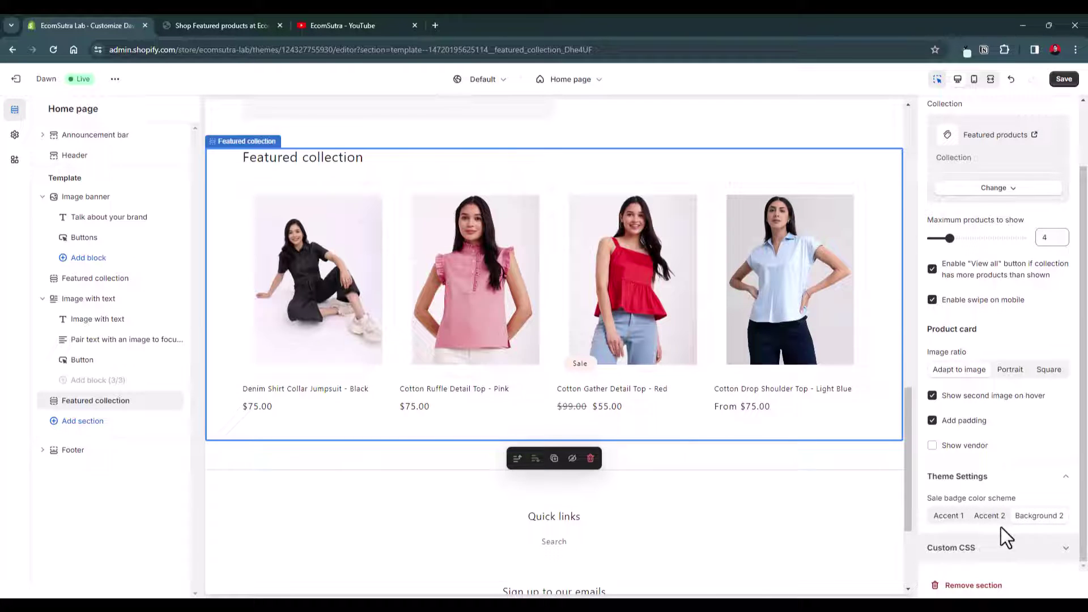
click(958, 518)
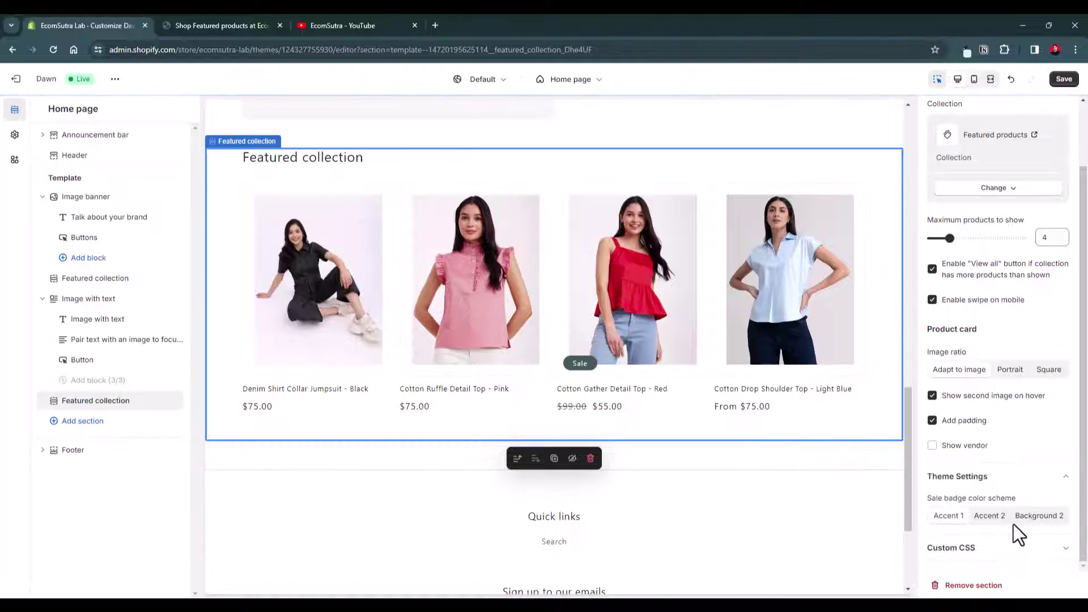
click(971, 553)
Save the Featured collection section showing four products on the Dawn home page
scroll(1006, 532, down, 2)
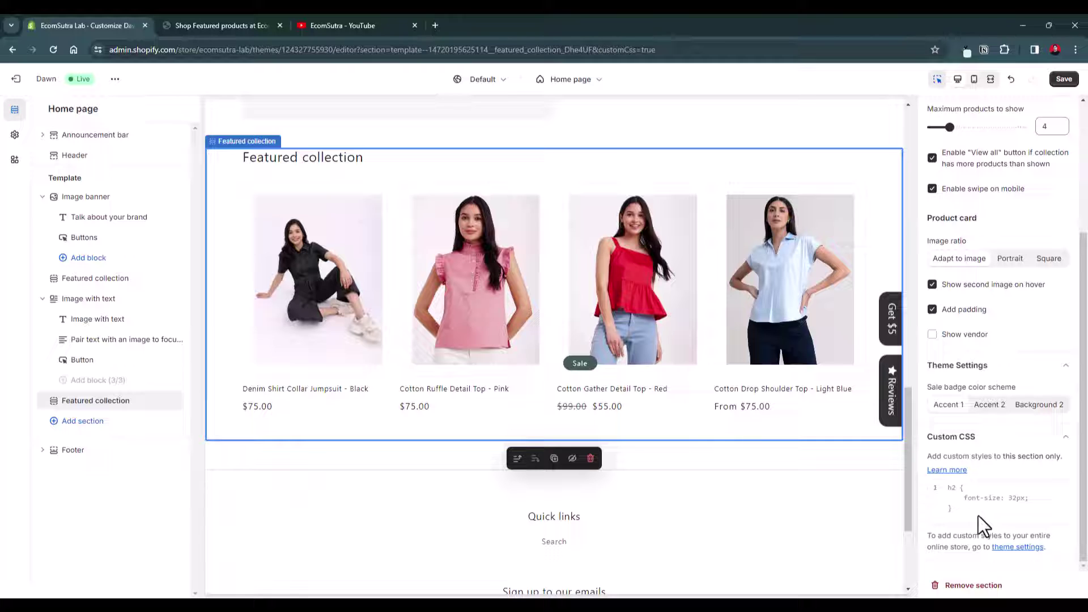
scroll(1001, 489, up, 4)
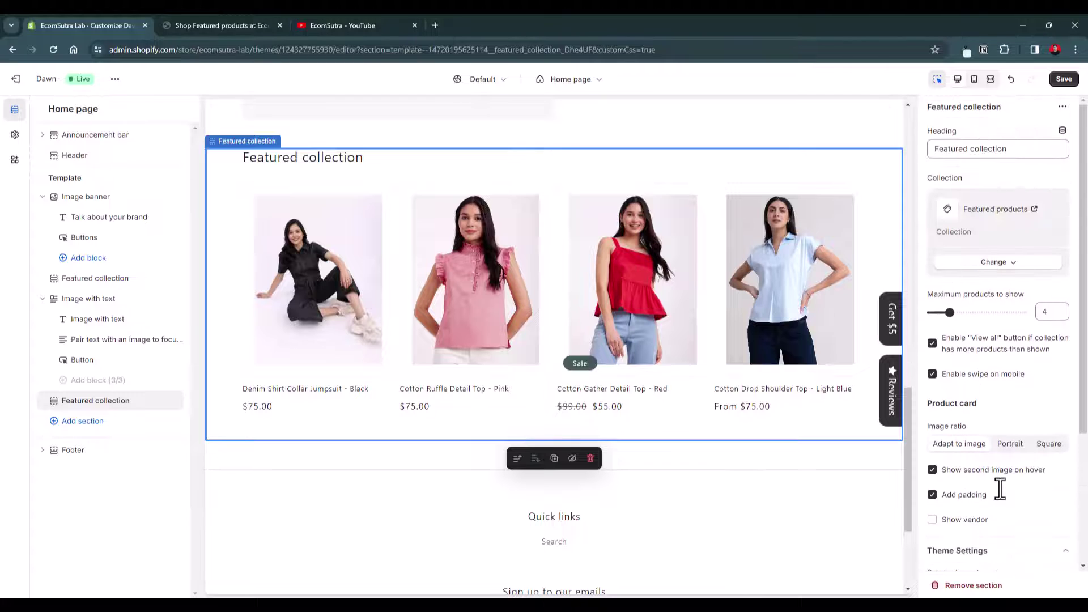
click(1064, 80)
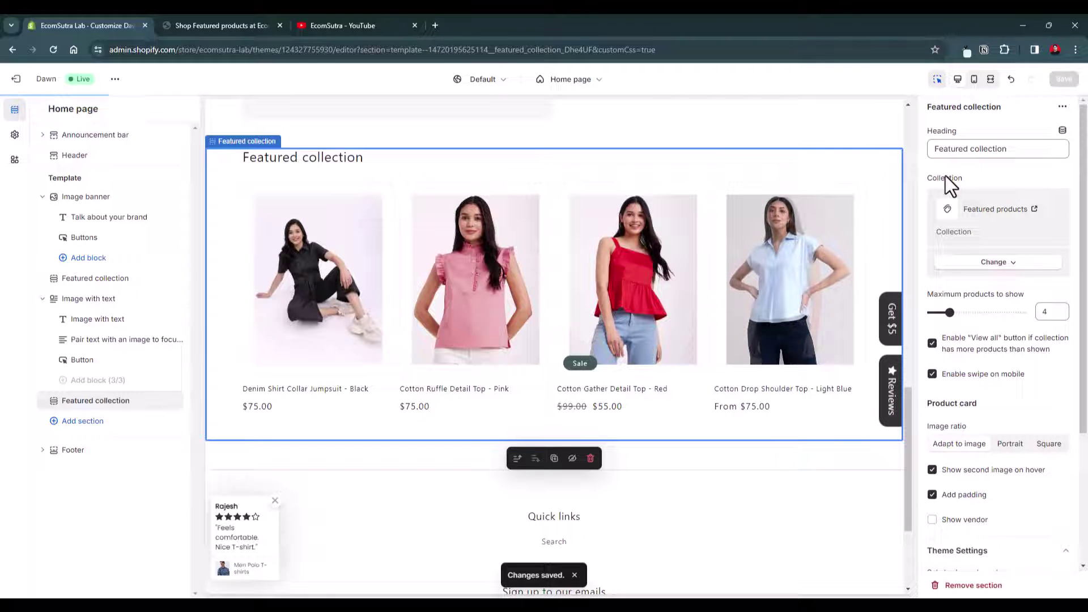
Replace the 'Featured collection' heading text with 'Summer Collections'
triple_click(954, 149)
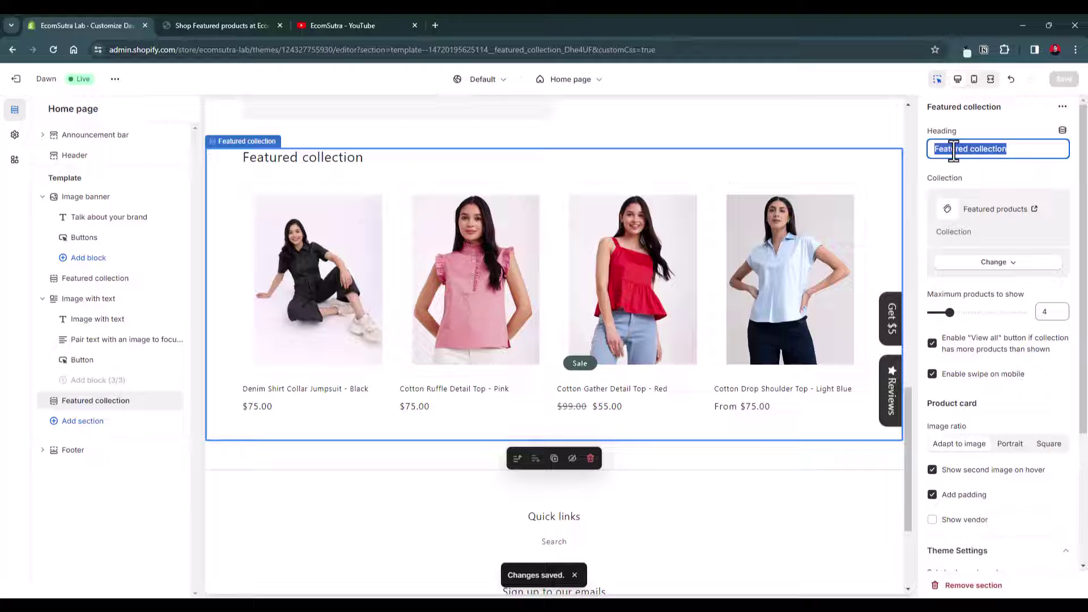
text(Summer C)
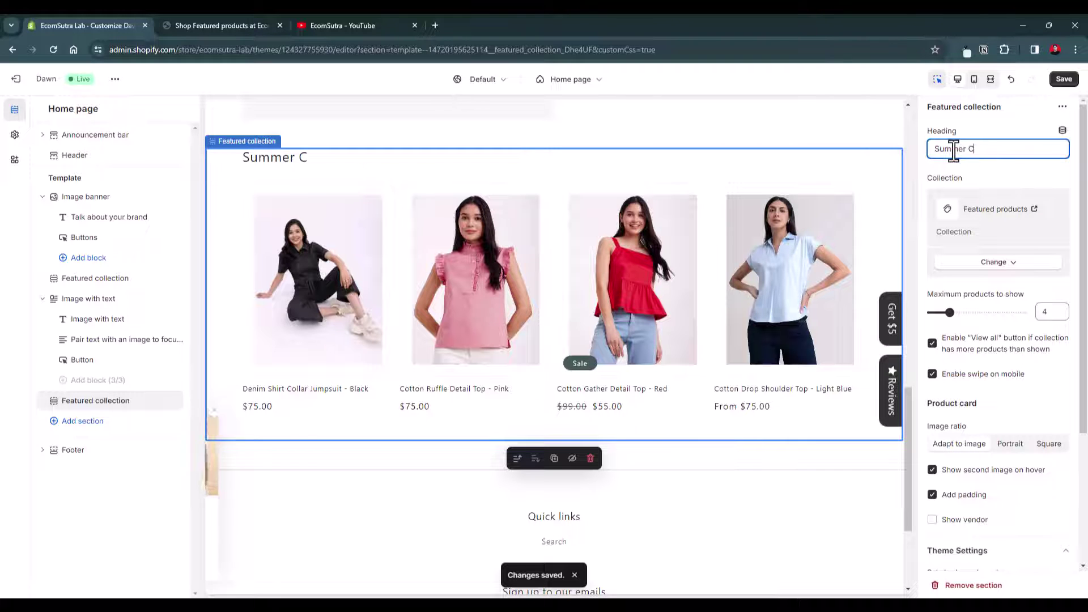
text(oll)
key(BackSpace)
key(BackSpace)
text(ol)
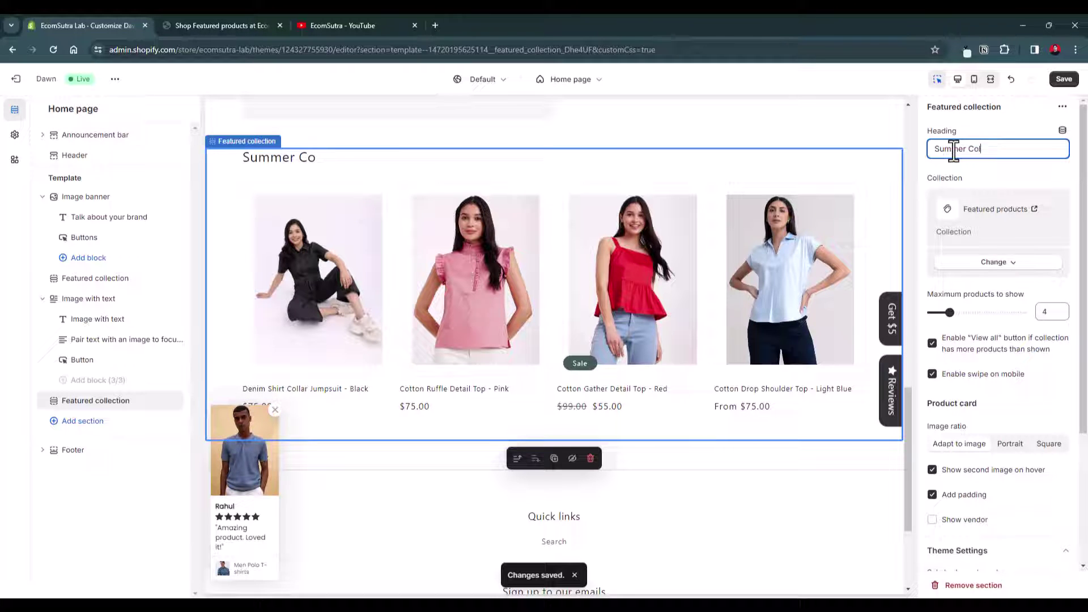
text(lections)
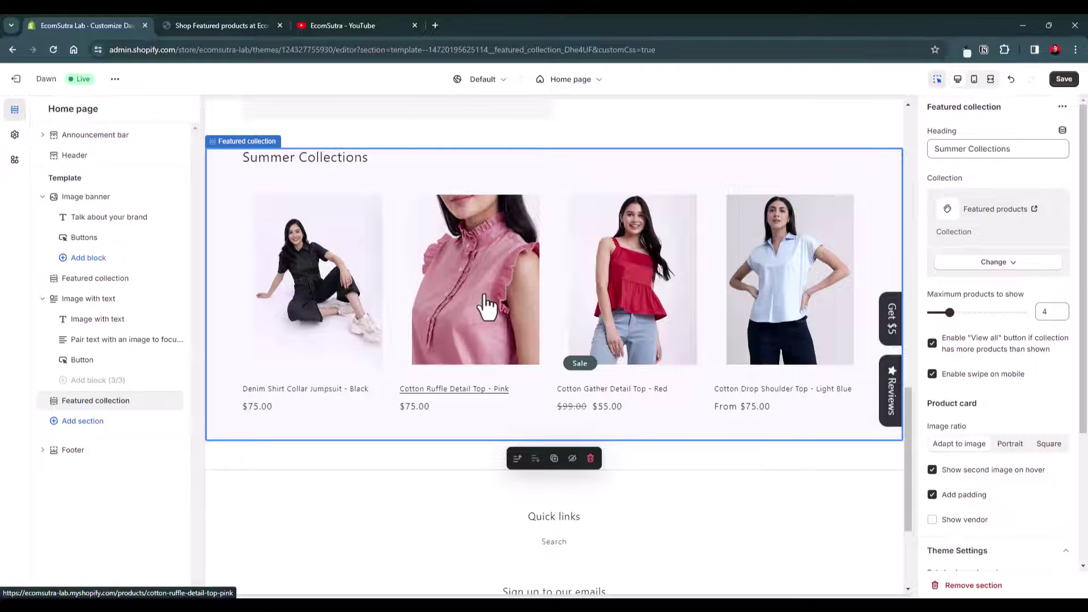
Save the 'Summer Collections' heading and exit the theme editor to the Themes page
click(584, 80)
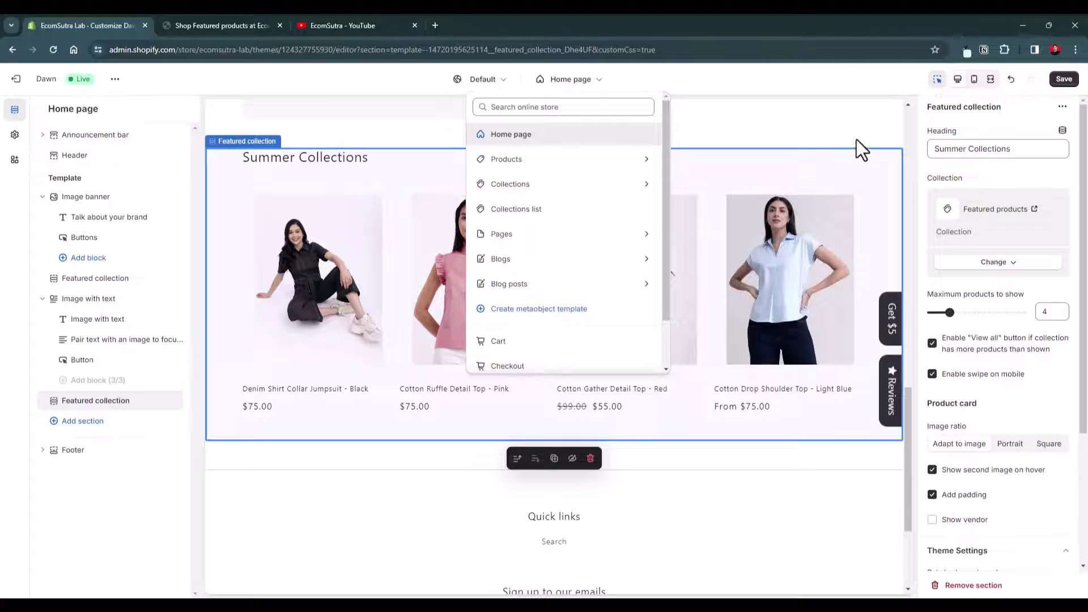
click(856, 139)
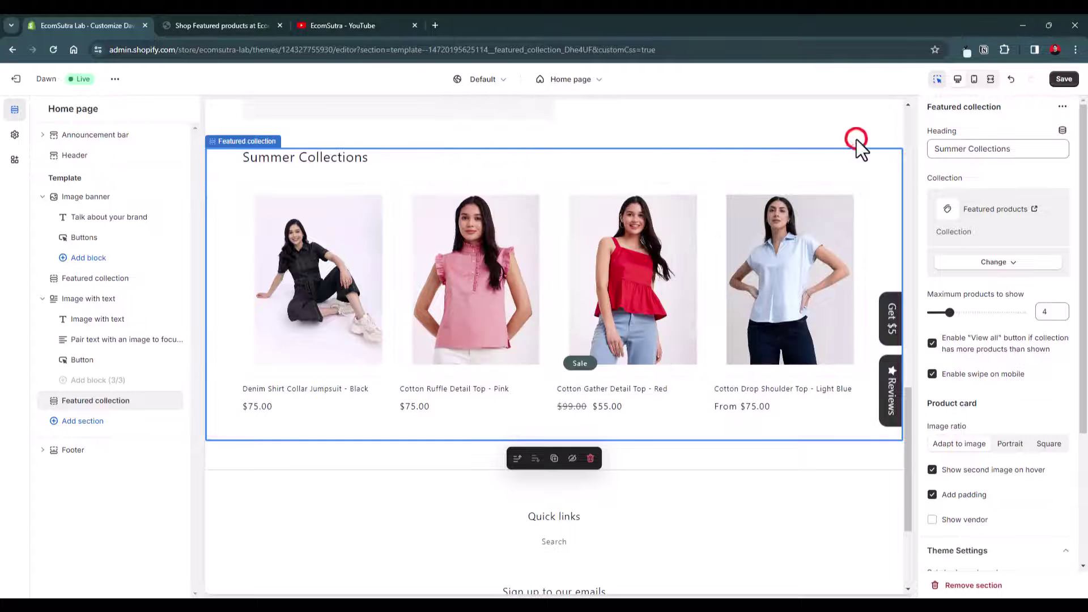
click(1065, 82)
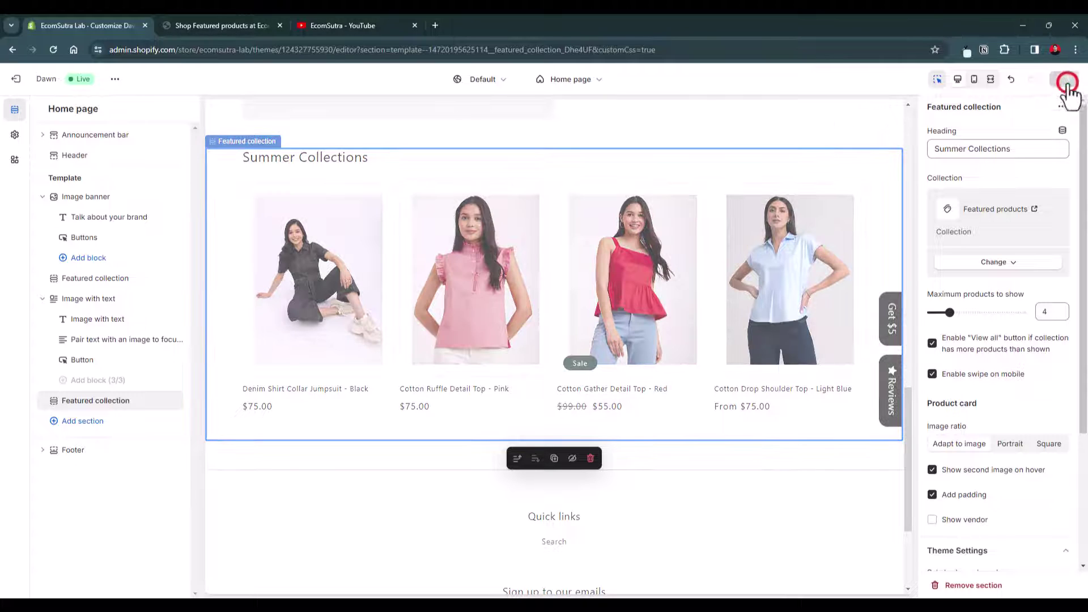
click(17, 81)
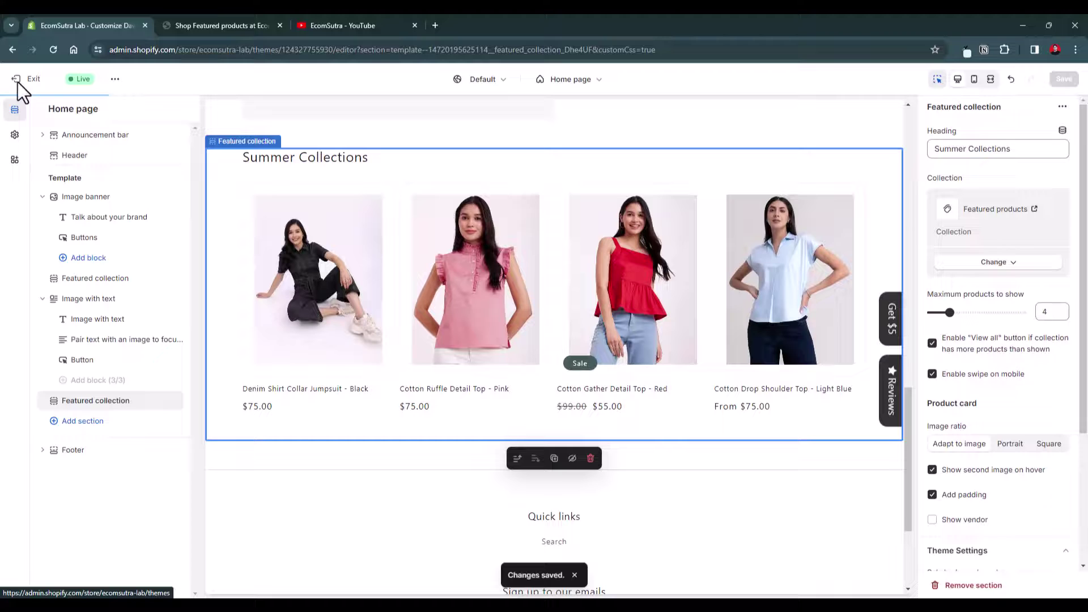
click(19, 76)
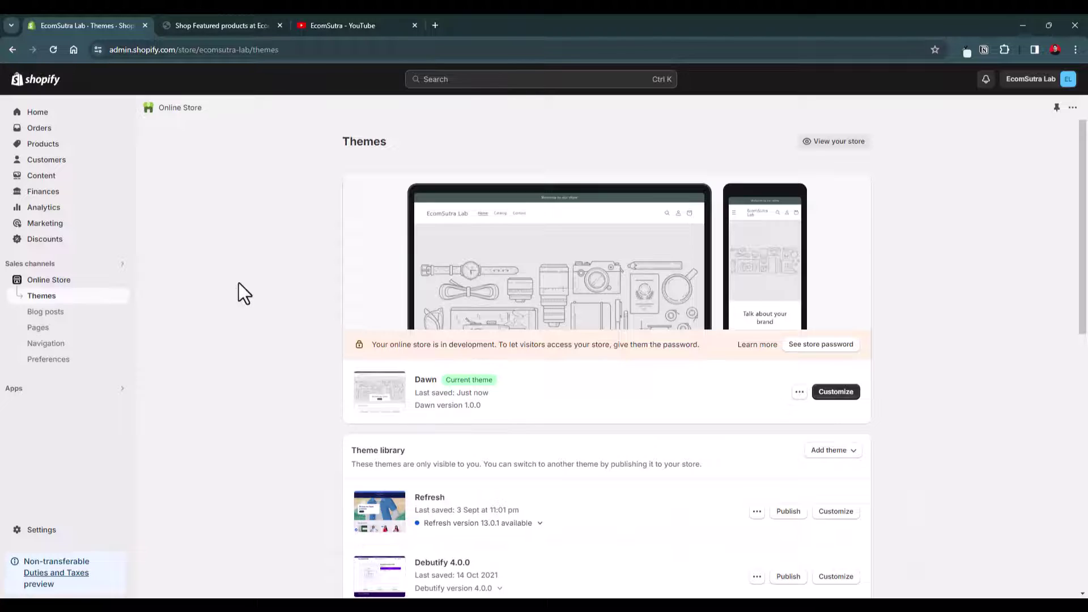
Switch to the EcomSutra YouTube channel page in the browser
click(333, 29)
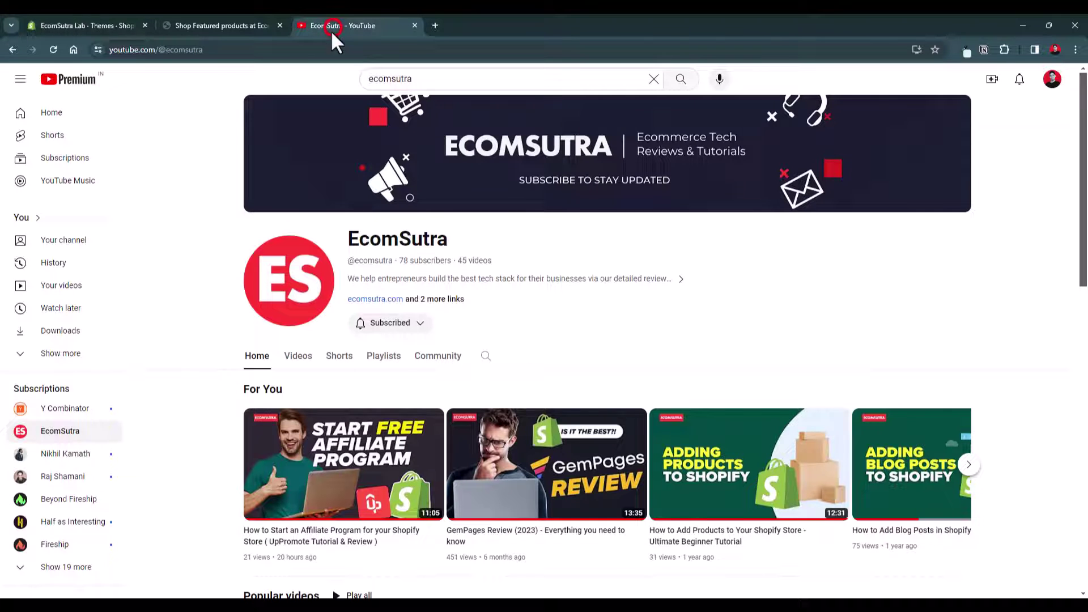